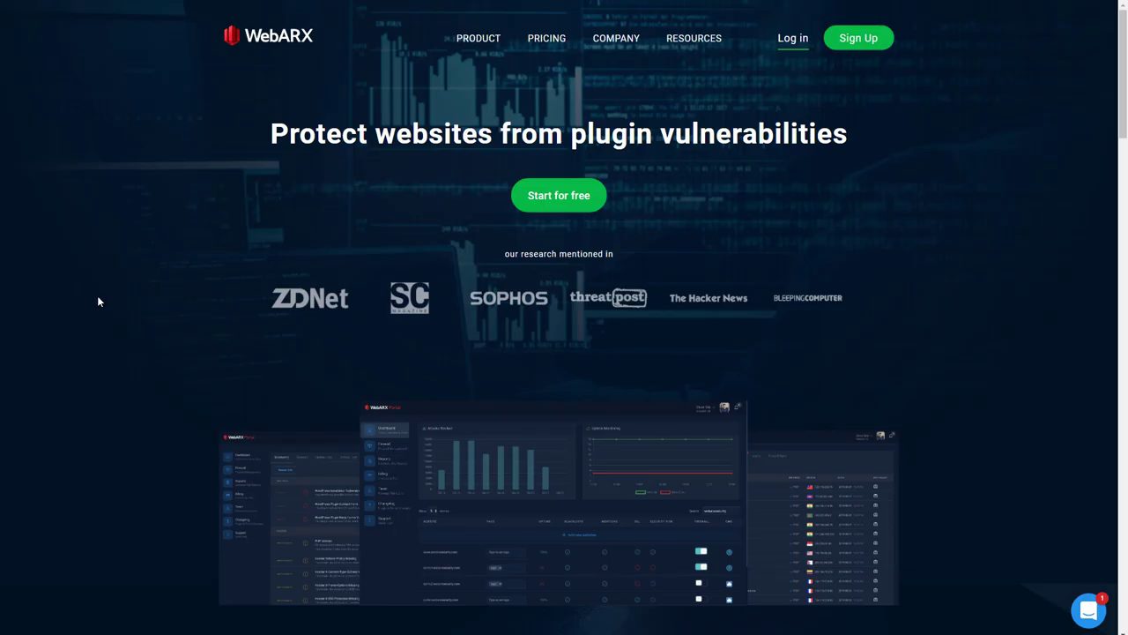
Step: Scroll past the firewall features to the eight Security and Vulnerability Monitoring features
scroll(334, 161, "down", 10)
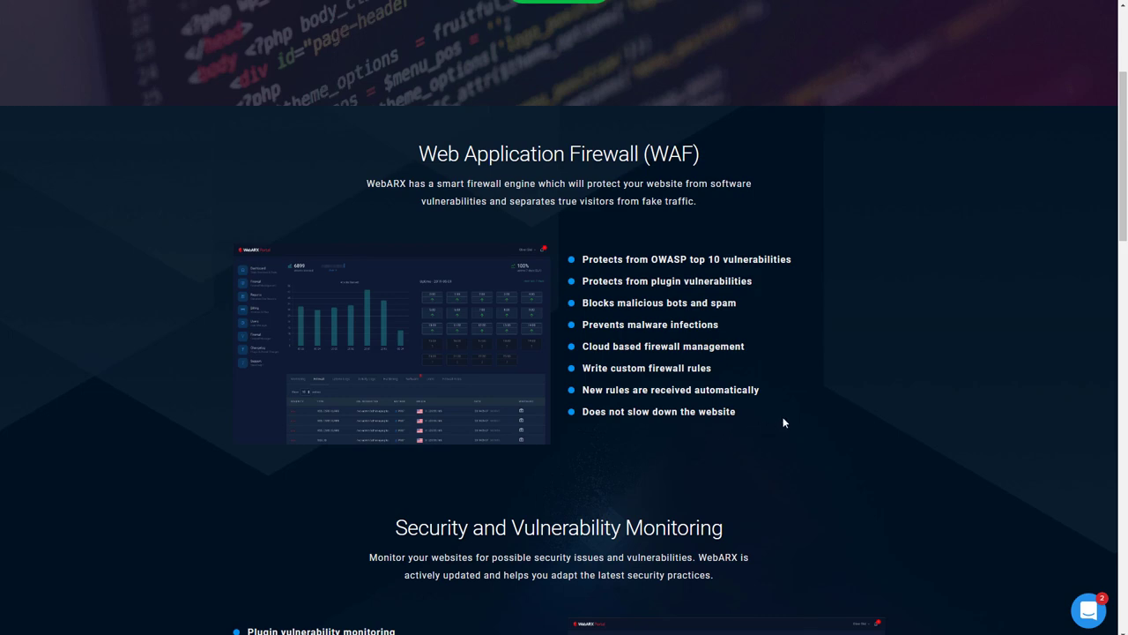
scroll(783, 422, "down", 5)
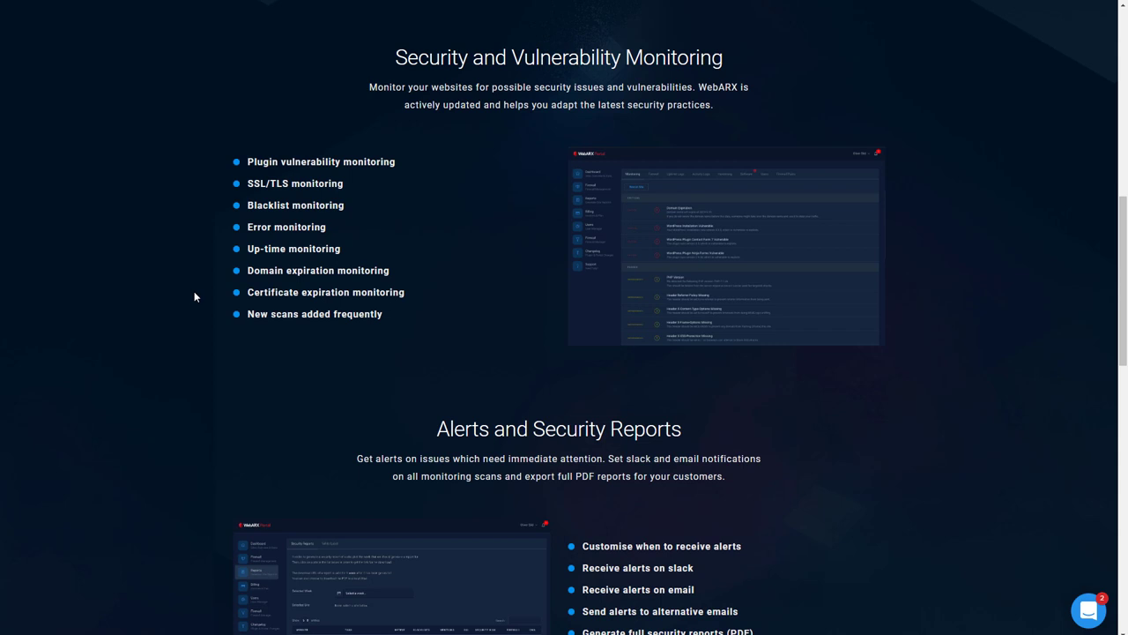
Step: Review Alerts, Security Reports, platforms and the footer, then jump back to the homepage top
scroll(194, 296, "down", 4)
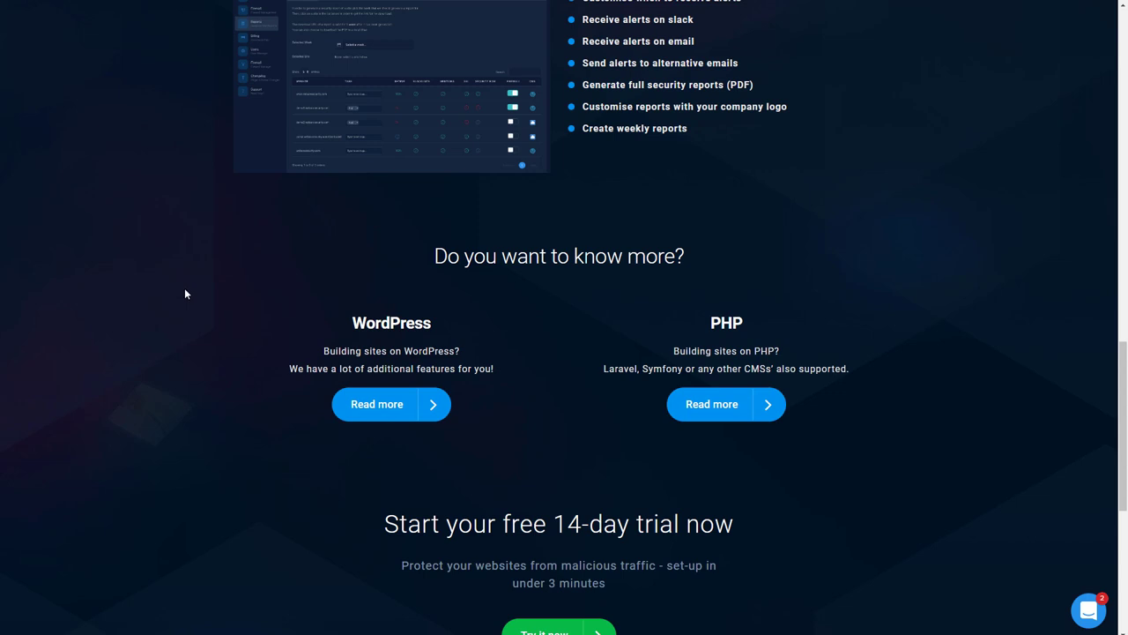
scroll(185, 294, "down", 4)
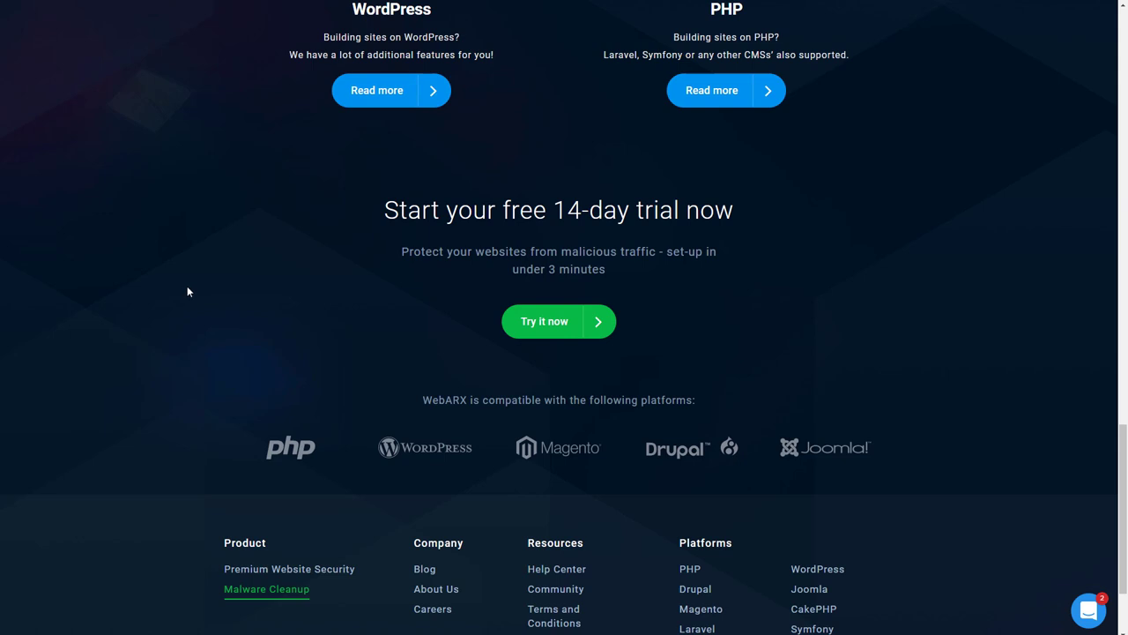
key("Home")
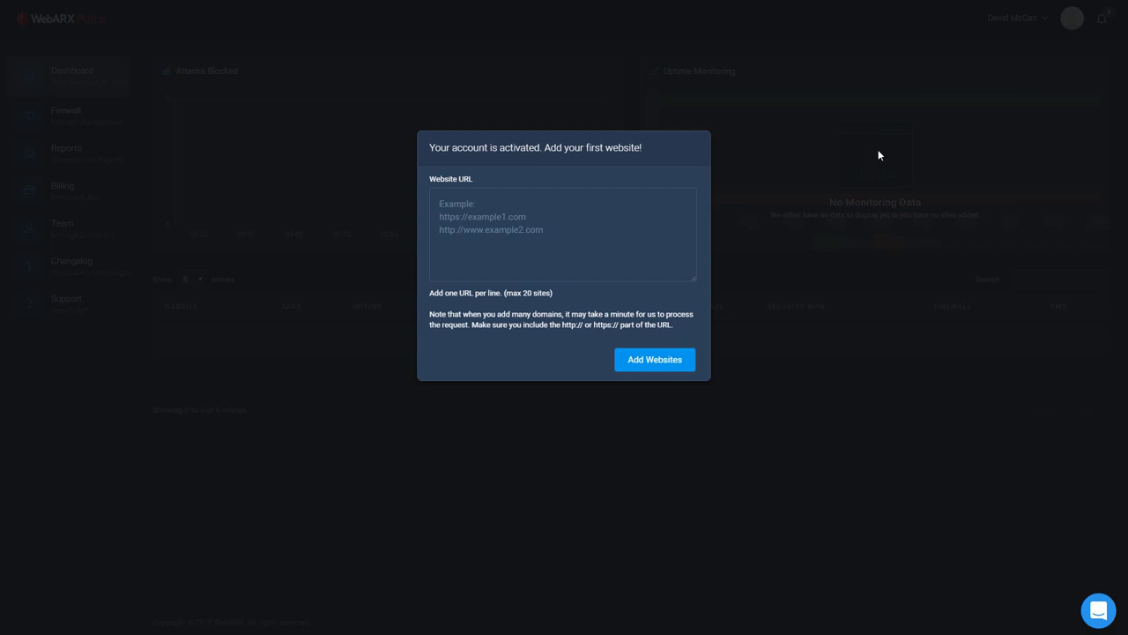
type("ht")
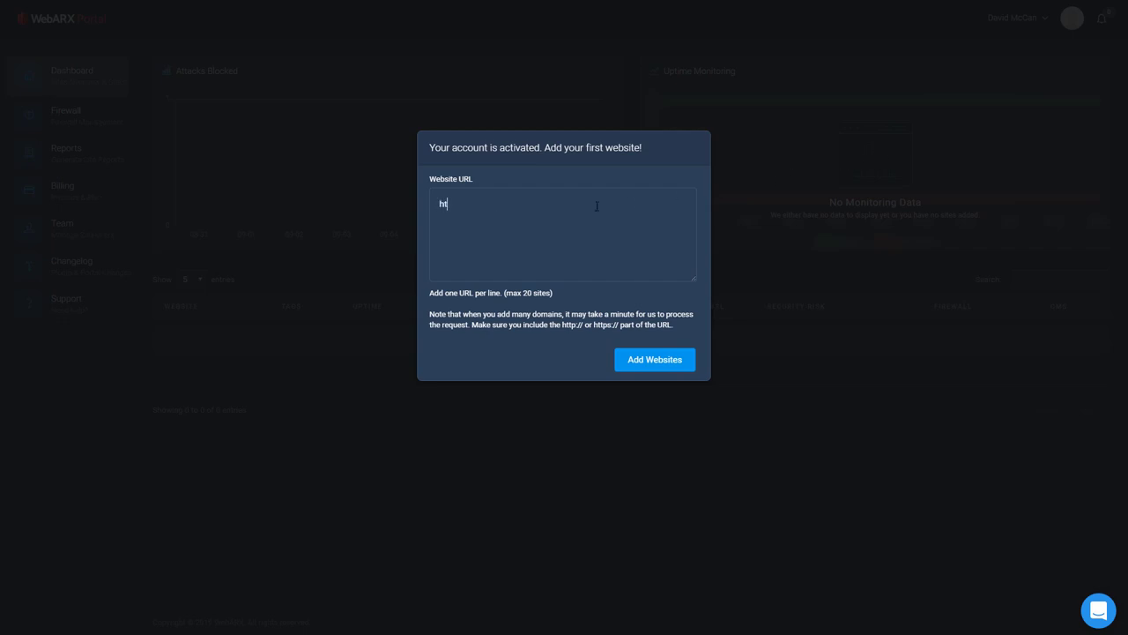
type("tps://www.mccan.net")
left_click(650, 358)
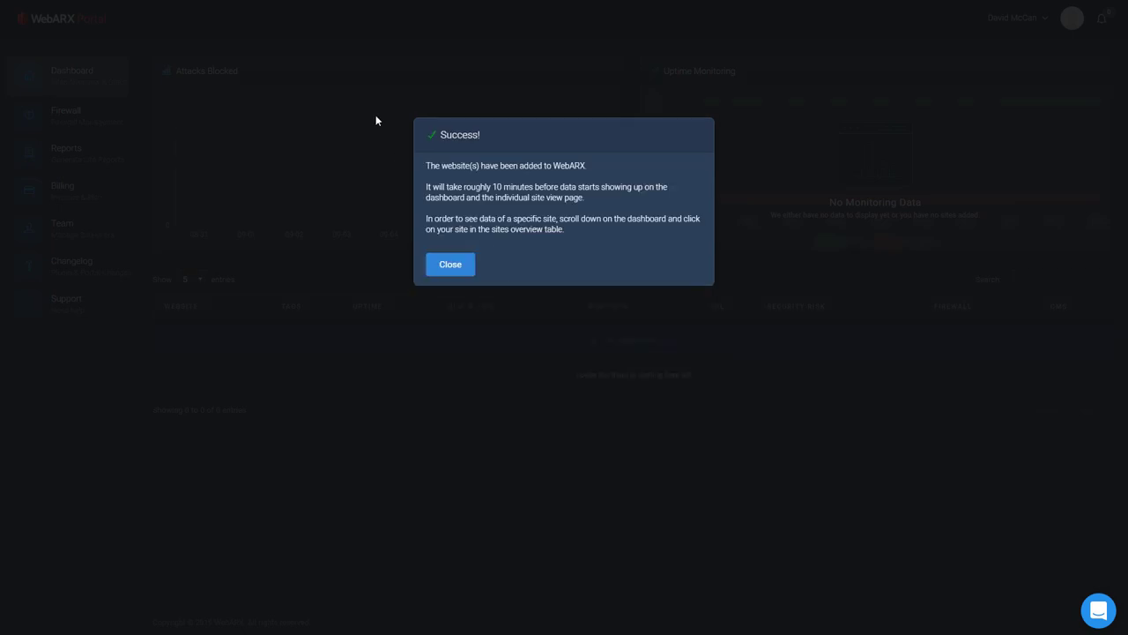
left_click(450, 264)
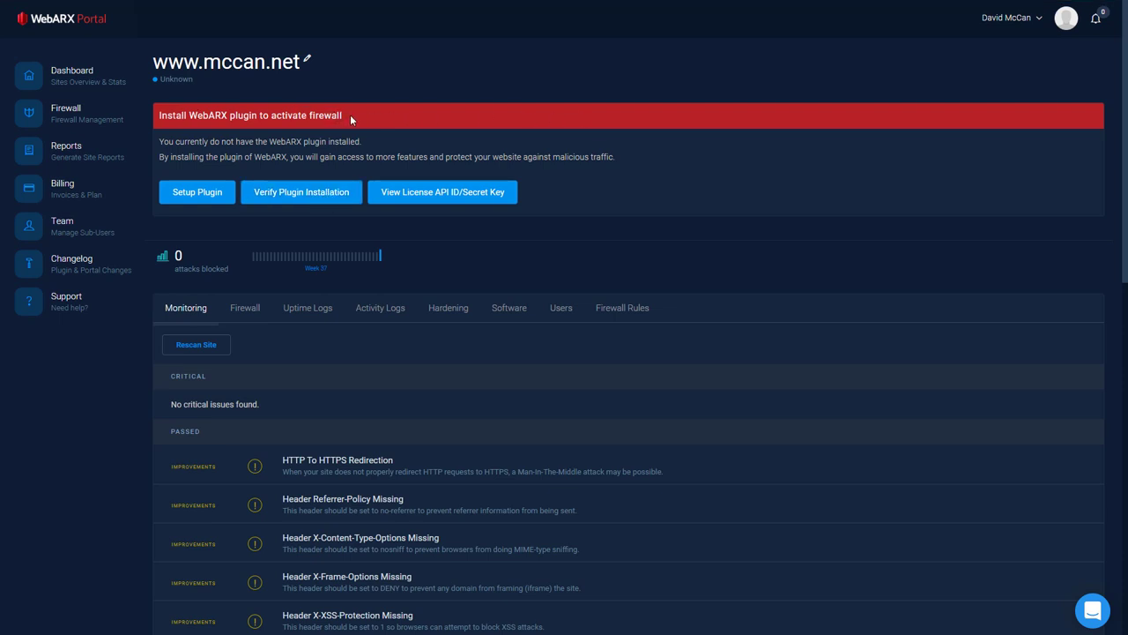
Step: Start the WebARX plugin setup and choose the manual installation option
left_click(228, 195)
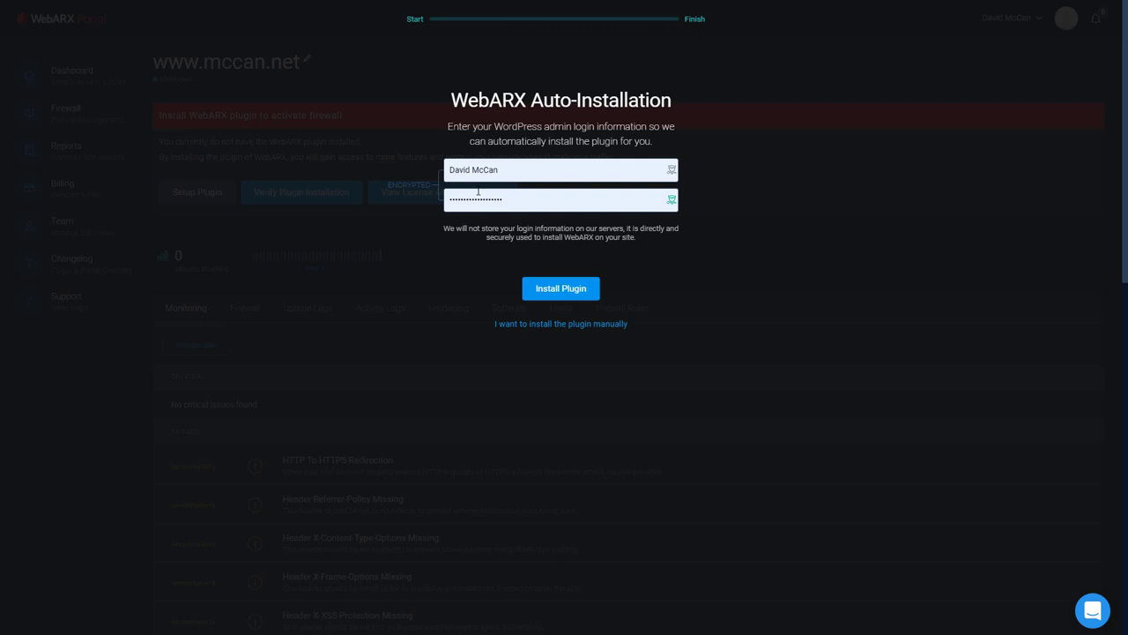
left_click(537, 324)
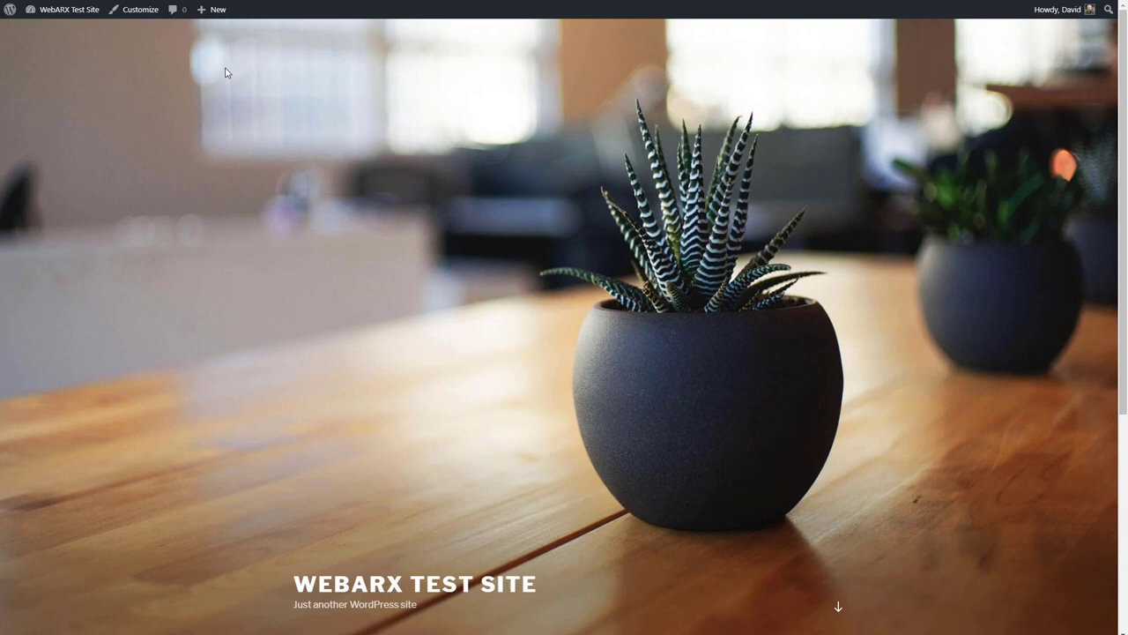
Step: Go from the test site's front page to the admin dashboard's empty Installed Plugins list
scroll(183, 73, "down", 4)
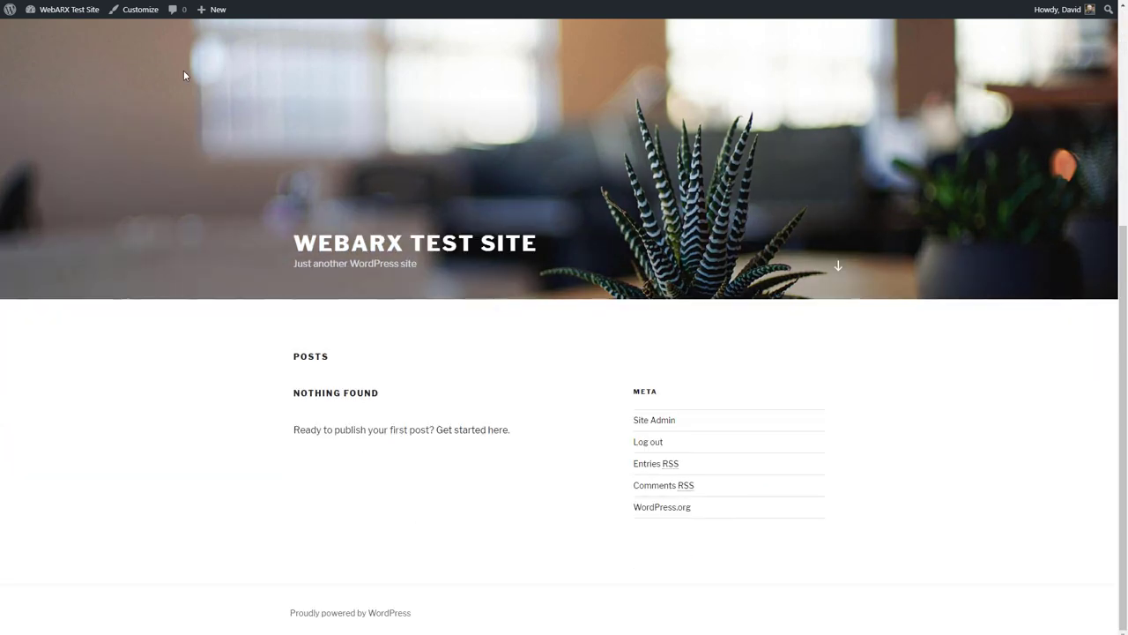
scroll(183, 71, "up", 4)
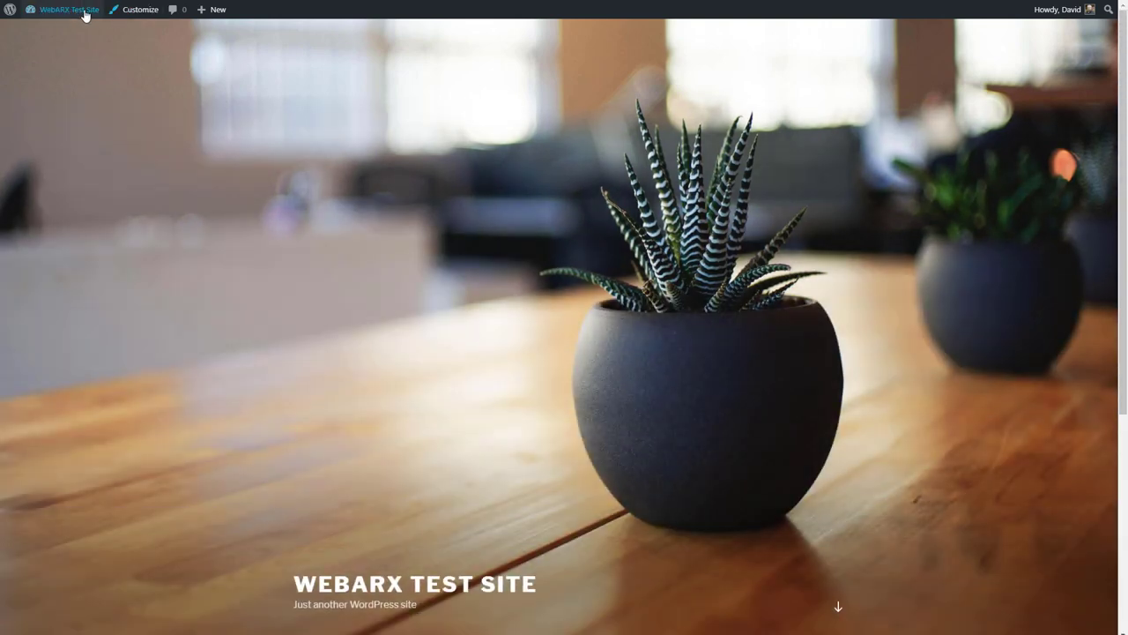
mouse_move(75, 14)
left_click(55, 33)
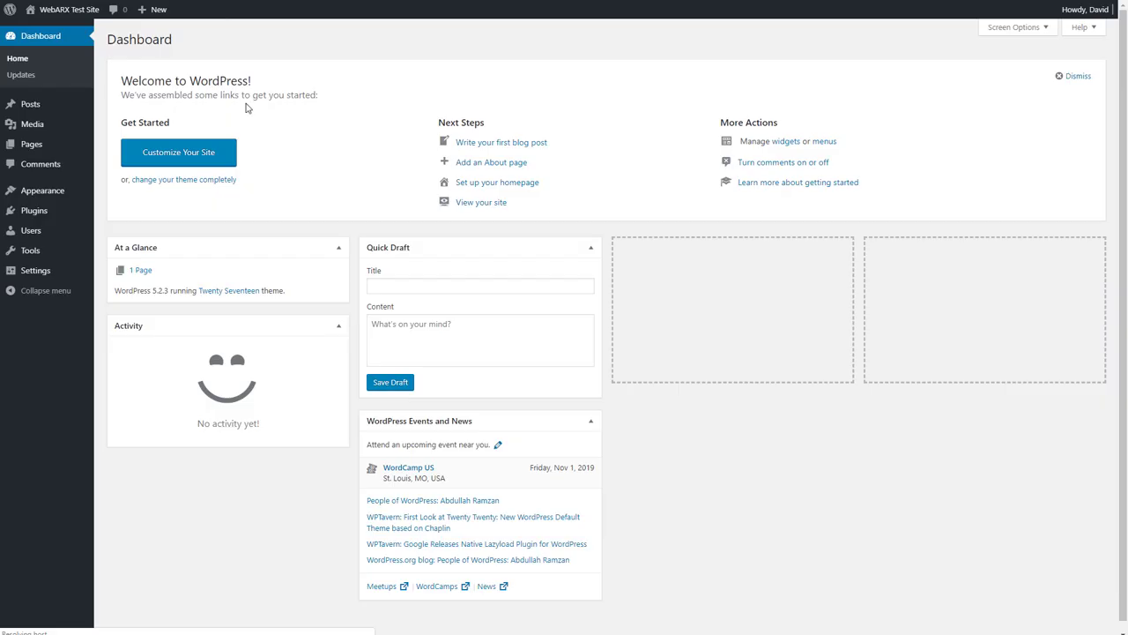
mouse_move(39, 211)
left_click(161, 214)
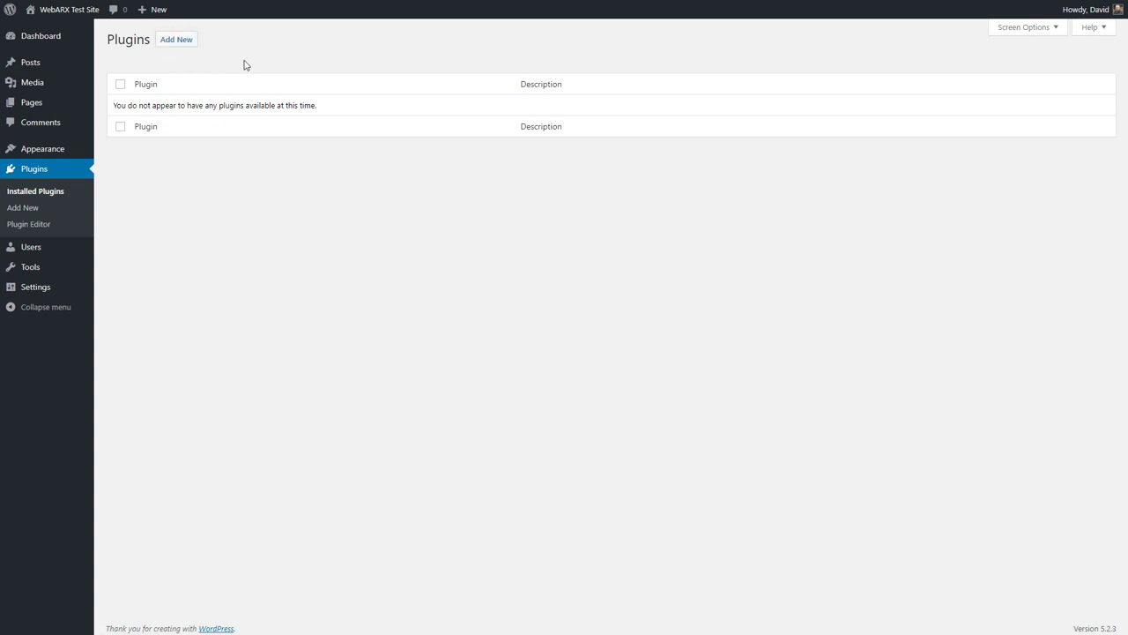
Step: Install the webarx-plugin.zip package as a new plugin and activate it
left_click(176, 40)
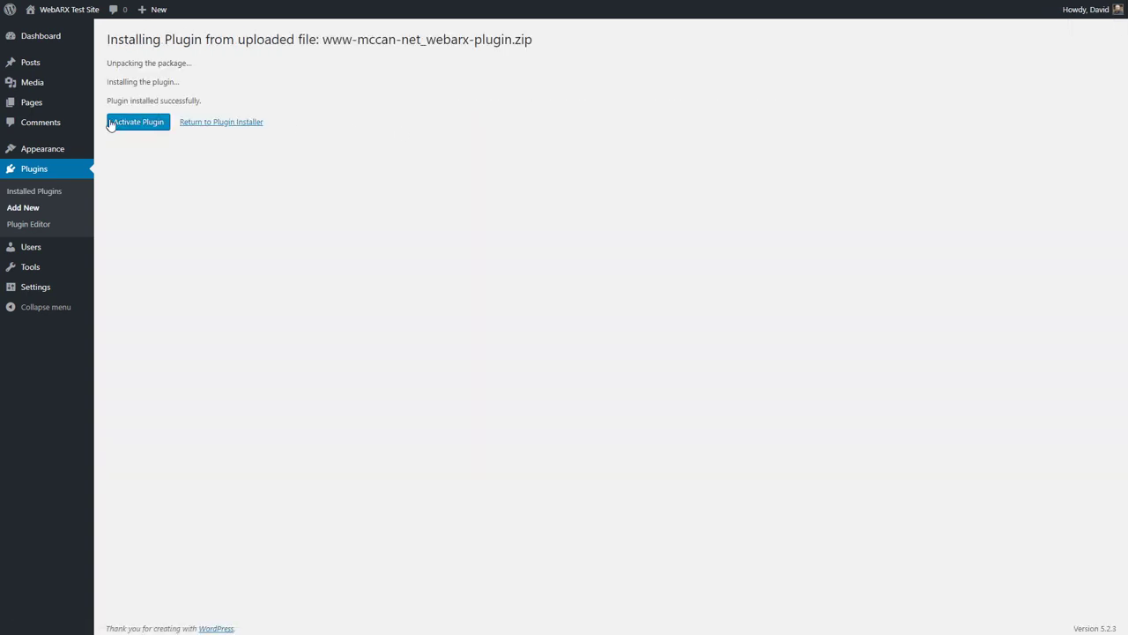
left_click(113, 120)
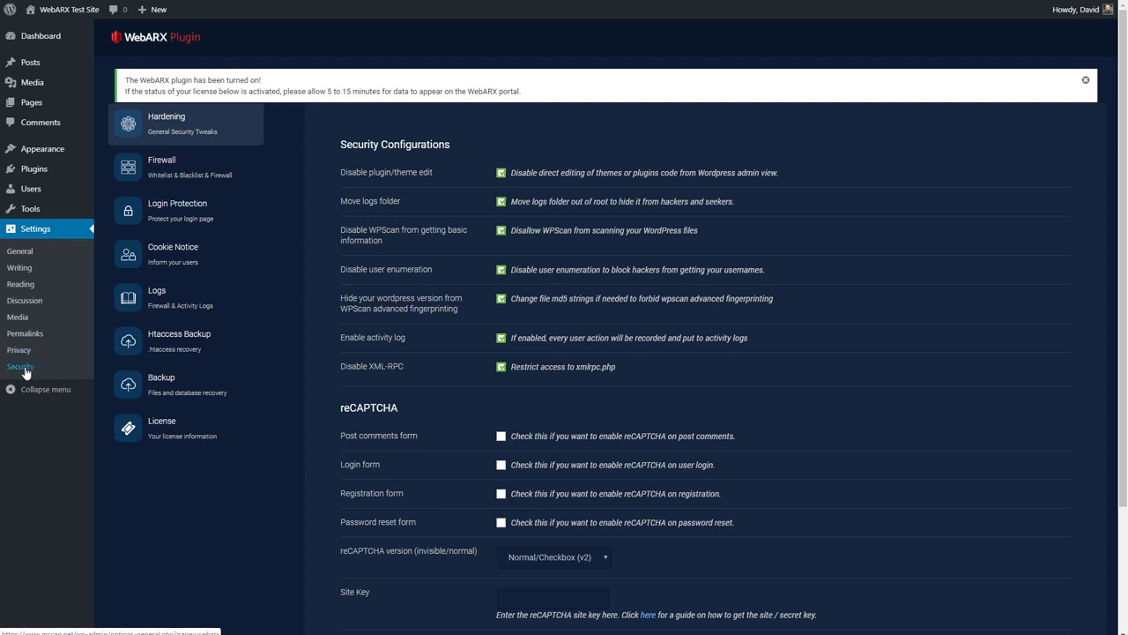
Step: Check the WebARX License page shows the licence activated and the API test connecting successfully
left_click(159, 423)
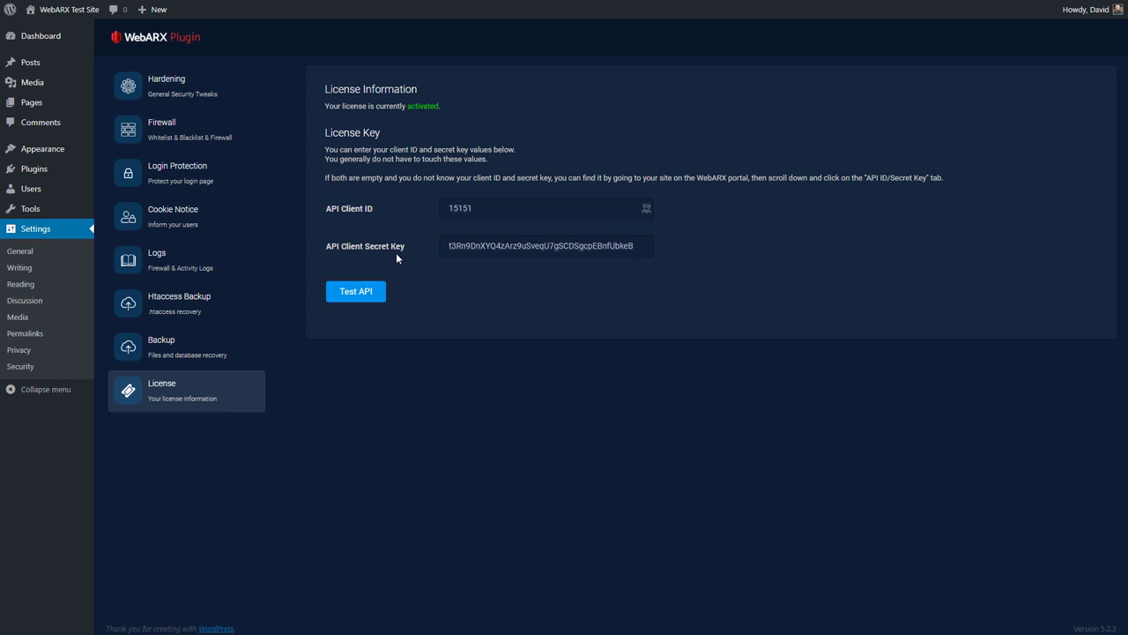
left_click(354, 295)
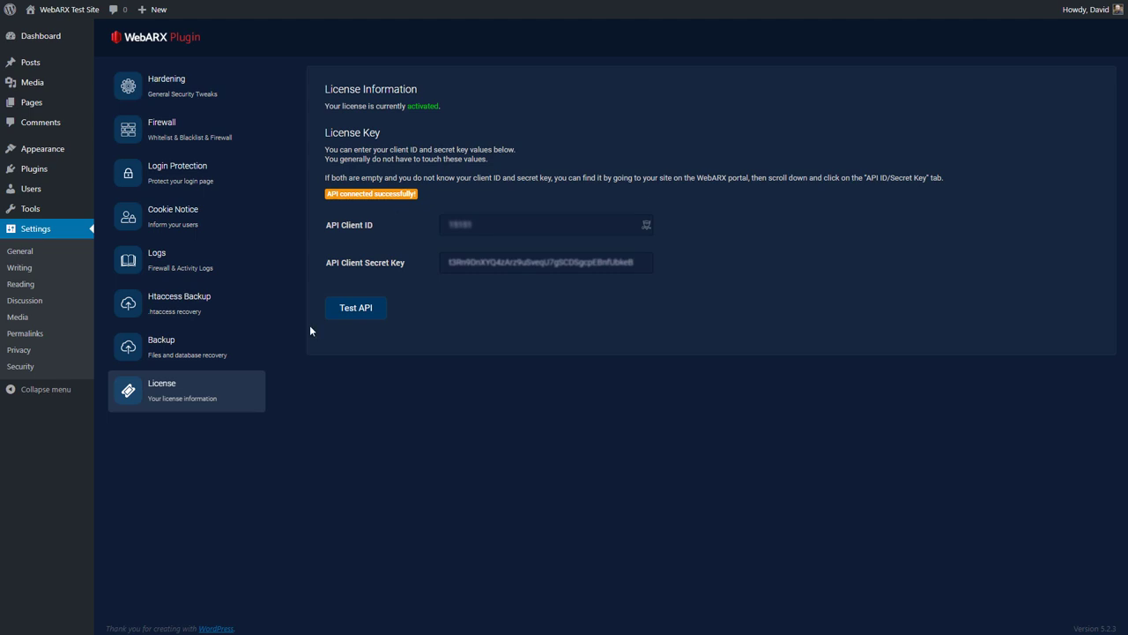
Step: Enable Normal/Checkbox (v2) reCAPTCHA on comment, login, registration and password-reset forms, then save Hardening
left_click(178, 83)
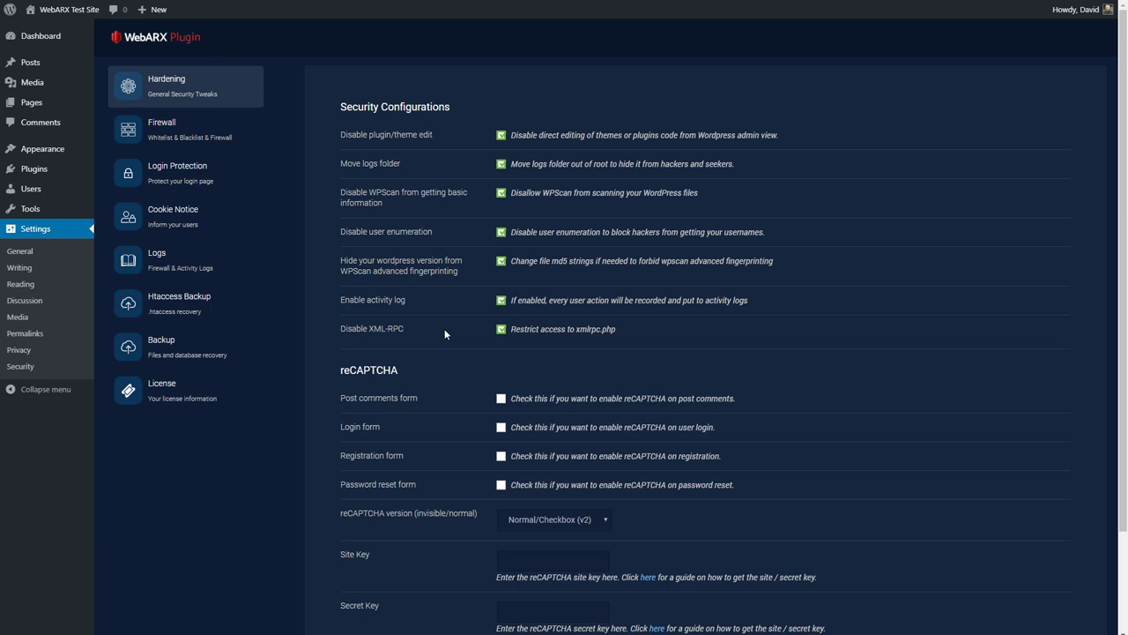
scroll(446, 331, "down", 2)
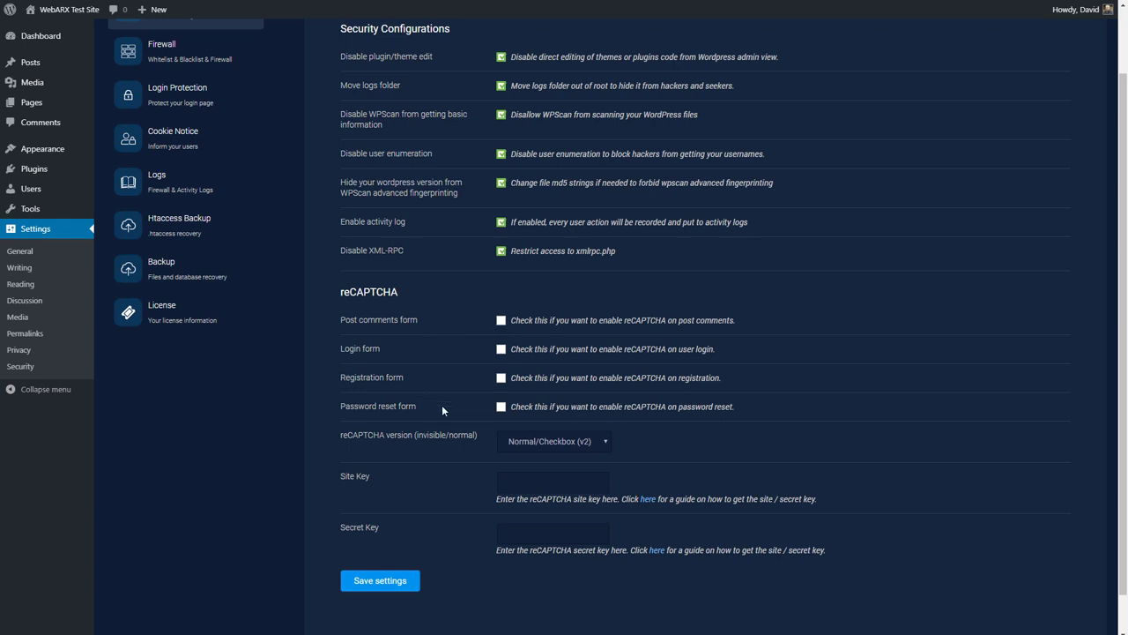
left_click(594, 442)
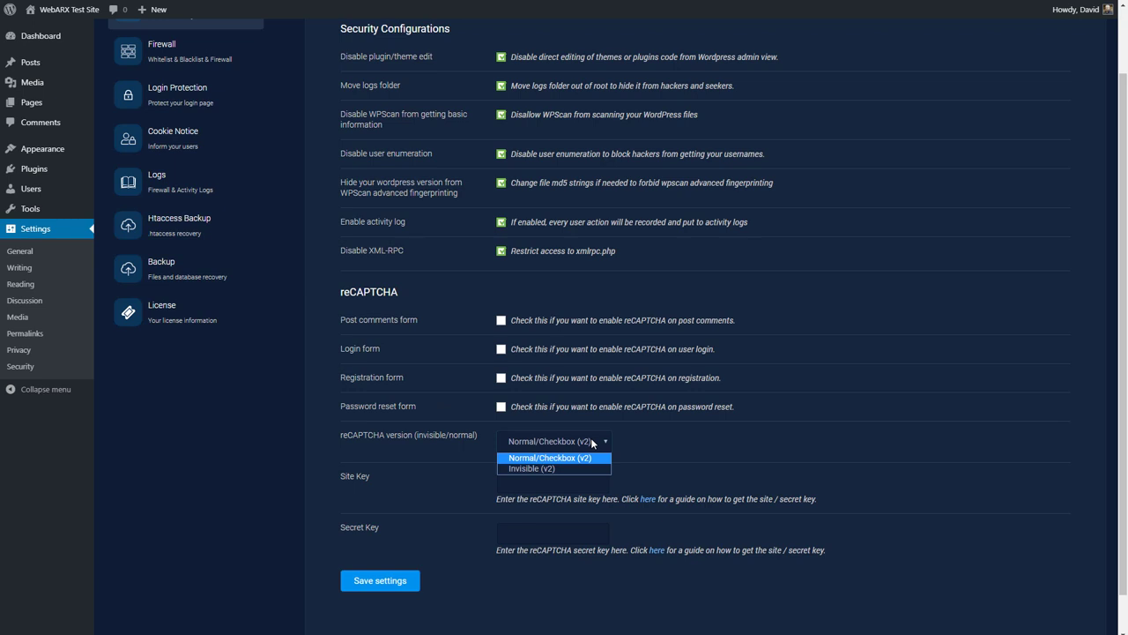
left_click(593, 444)
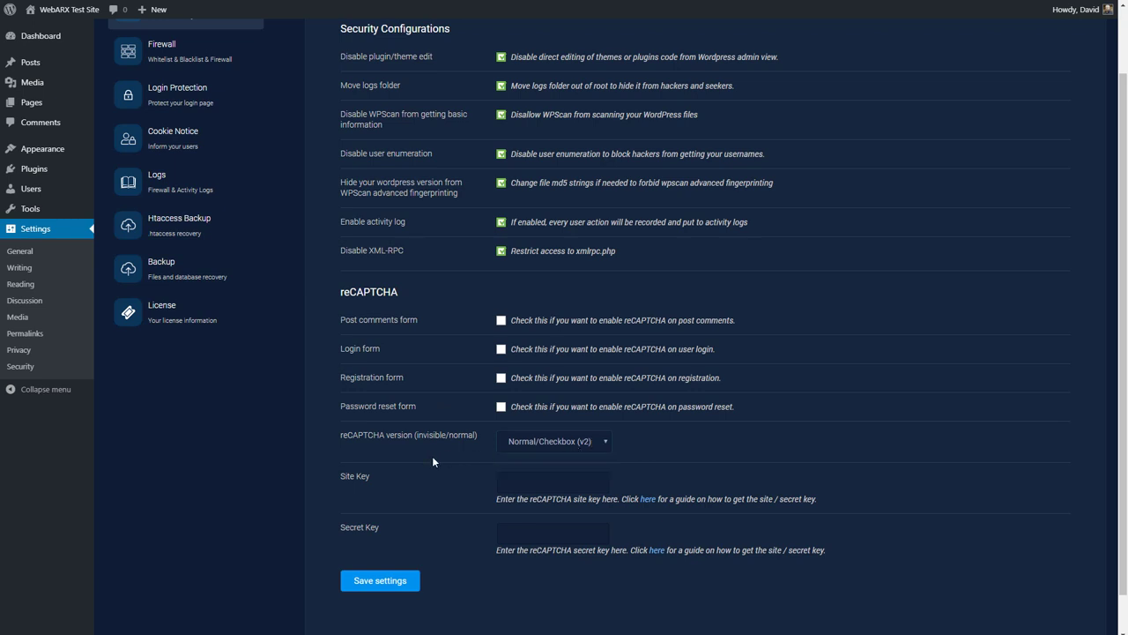
left_click(501, 321)
left_click(501, 350)
left_click(501, 378)
left_click(502, 408)
left_click(380, 580)
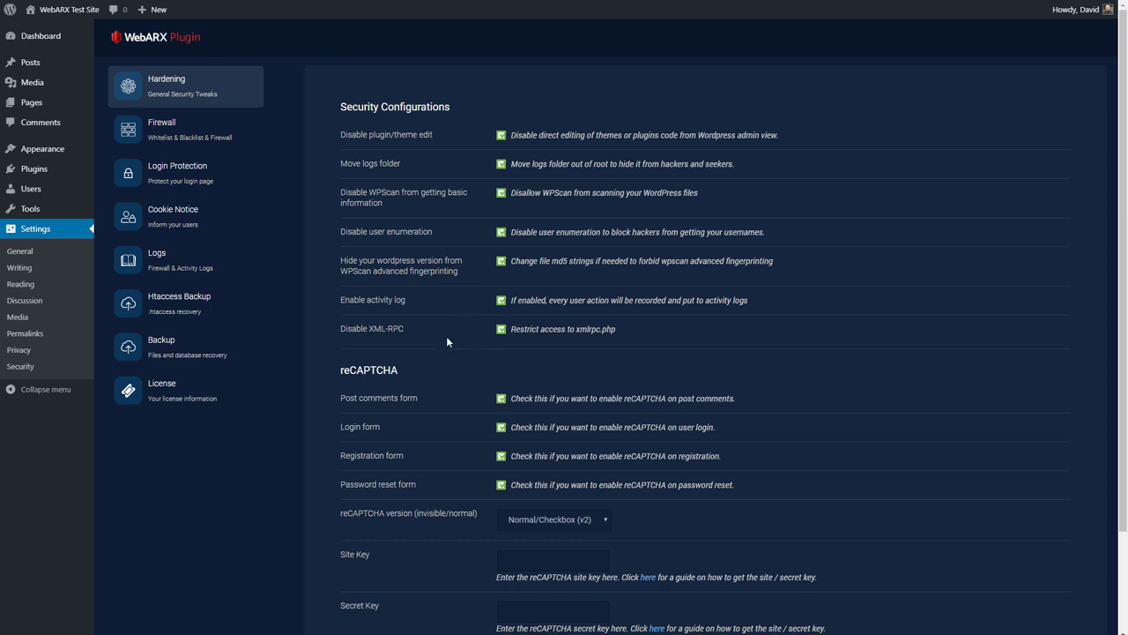
scroll(448, 335, "down", 3)
scroll(449, 333, "up", 3)
Step: Set the WebARX Firewall rule to block an IP for 180 minutes after 5 blocked requests
left_click(261, 142)
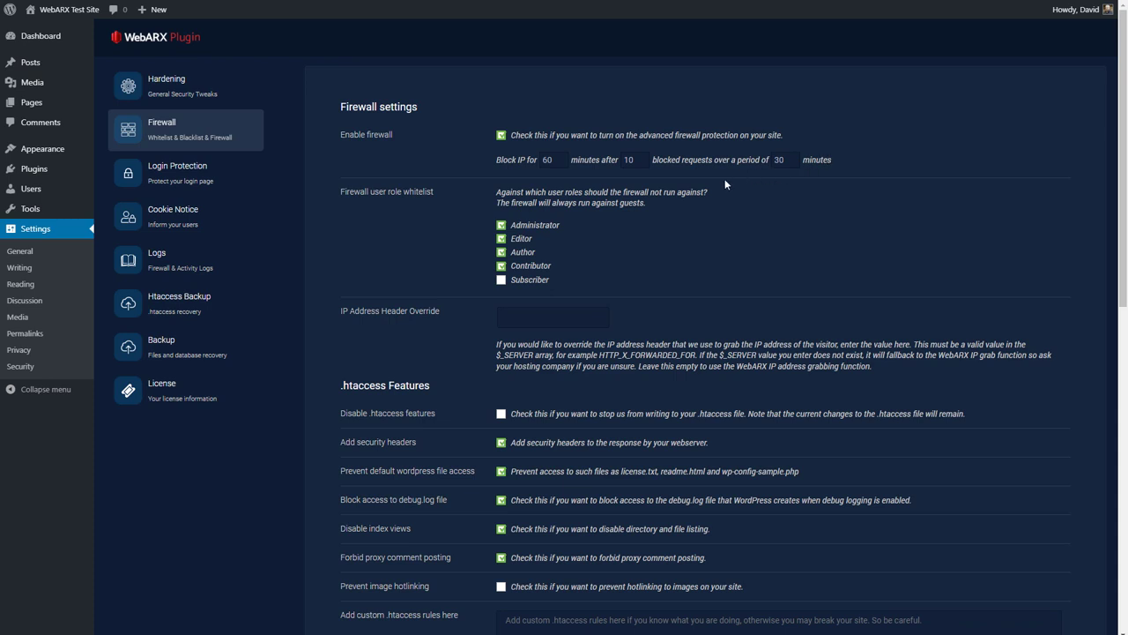
mouse_move(559, 161)
key("ctrl+a")
type("180")
key("Tab")
scroll(449, 256, "down", 1)
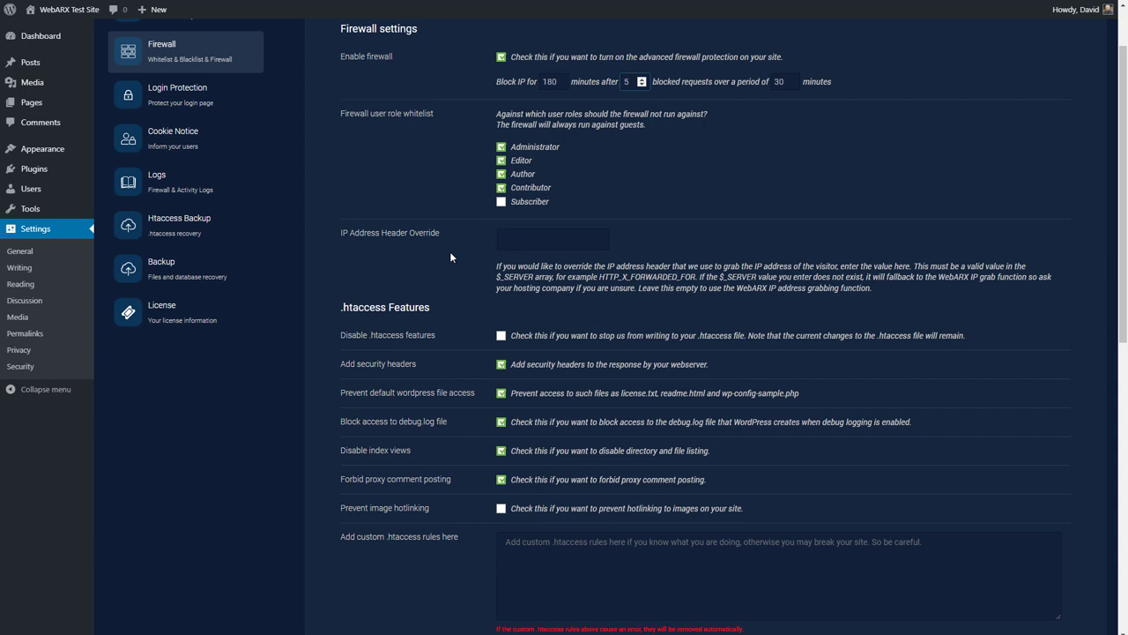
Step: Tick Prevent image hotlinking and save the WebARX firewall settings
scroll(451, 253, "down", 1)
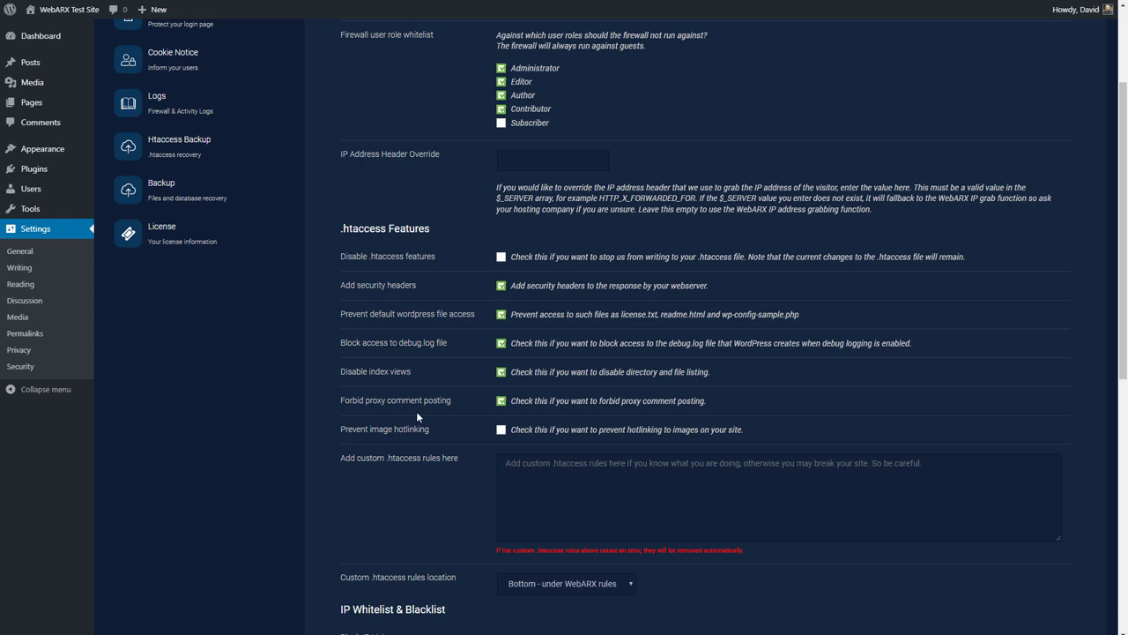
left_click(501, 431)
scroll(460, 433, "down", 2)
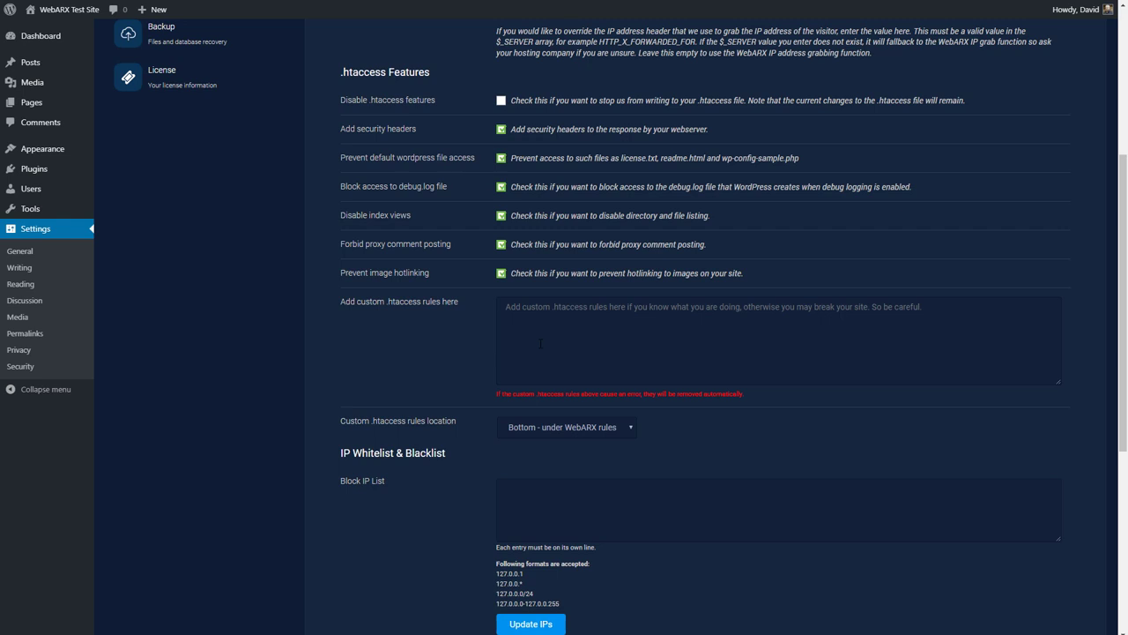
scroll(544, 347, "down", 1)
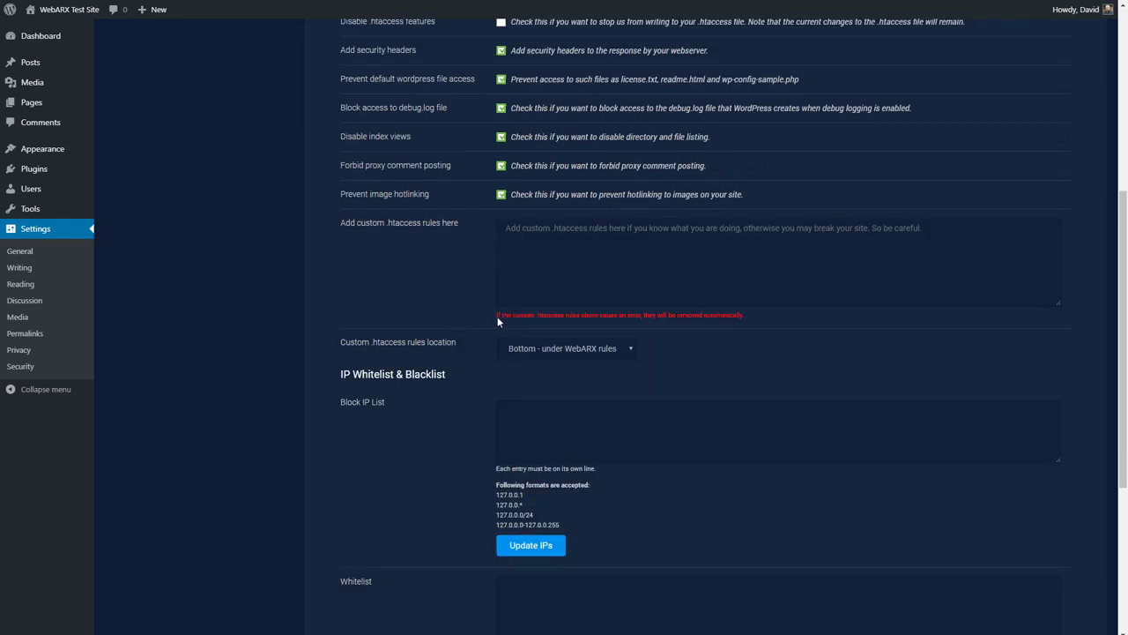
scroll(441, 324, "down", 2)
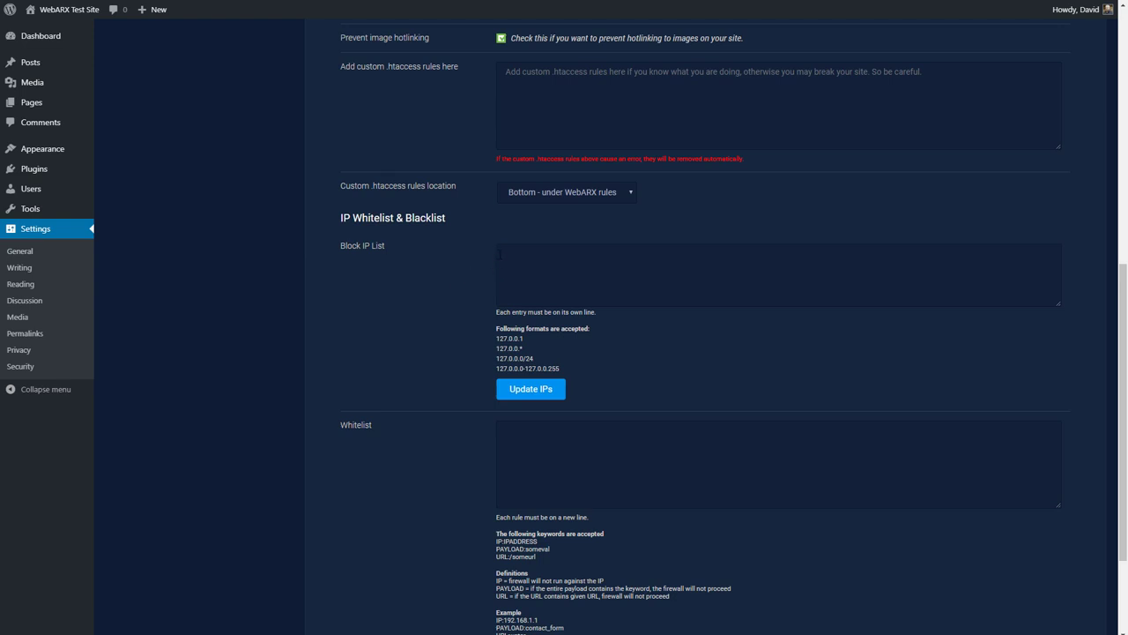
scroll(486, 282, "down", 2)
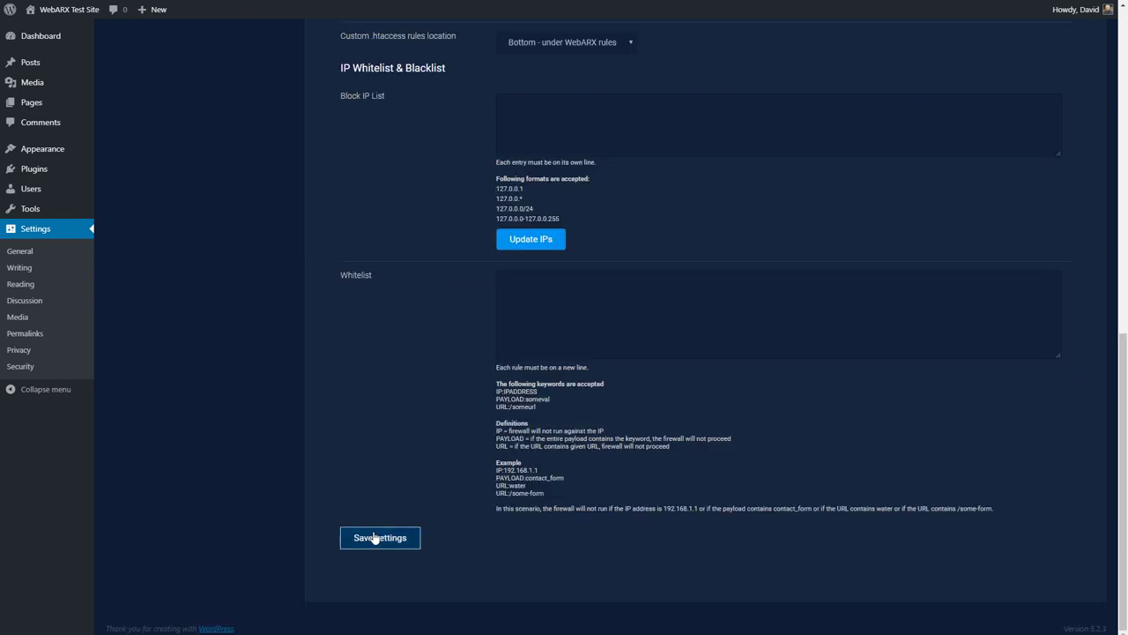
left_click(374, 536)
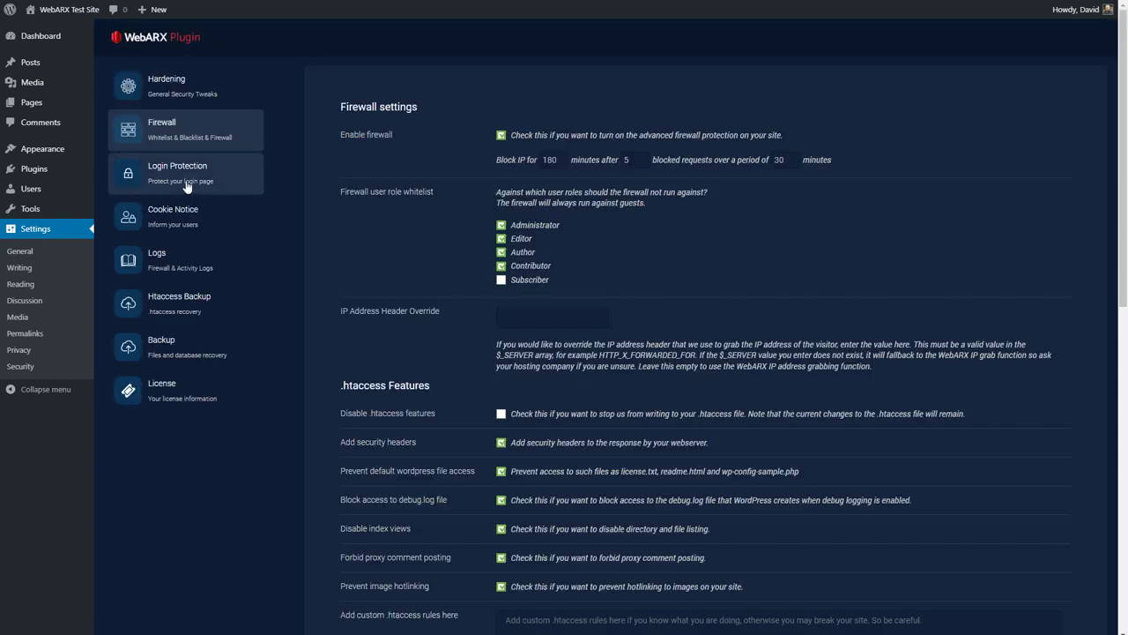
Step: In Login Protection, enable the automatic brute-force IP ban: block IPs for 180 minutes after 5 failed logins
left_click(115, 181)
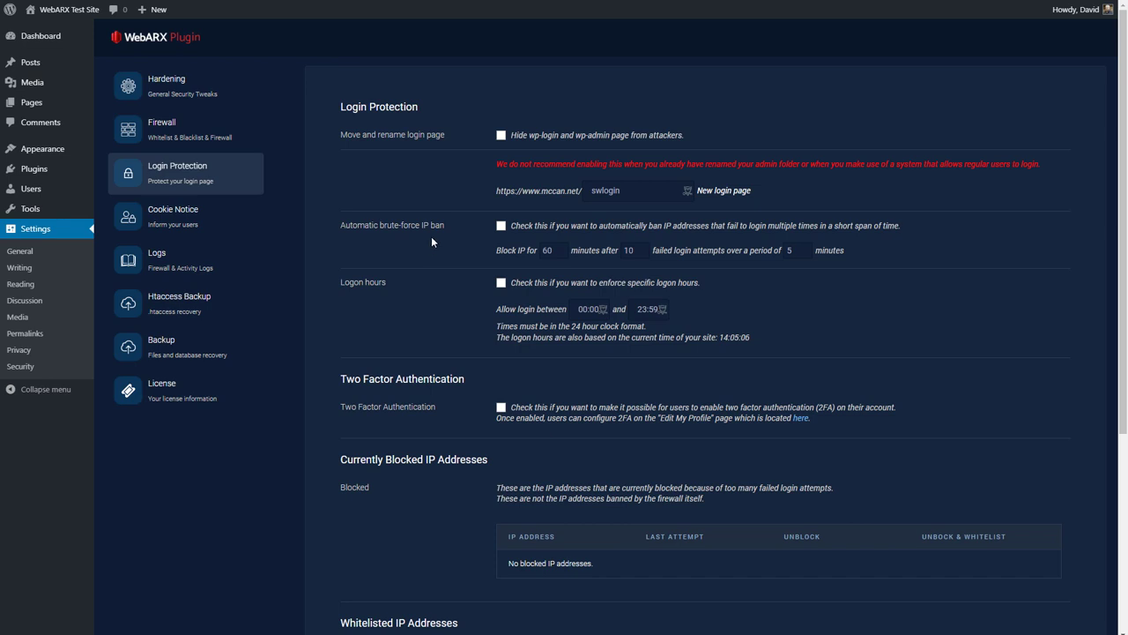
left_click(500, 226)
double_click(548, 251)
type("180")
double_click(628, 250)
type("5")
Step: Tick the Two Factor Authentication option on the Login Protection page and save the settings
scroll(431, 216, "down", 1)
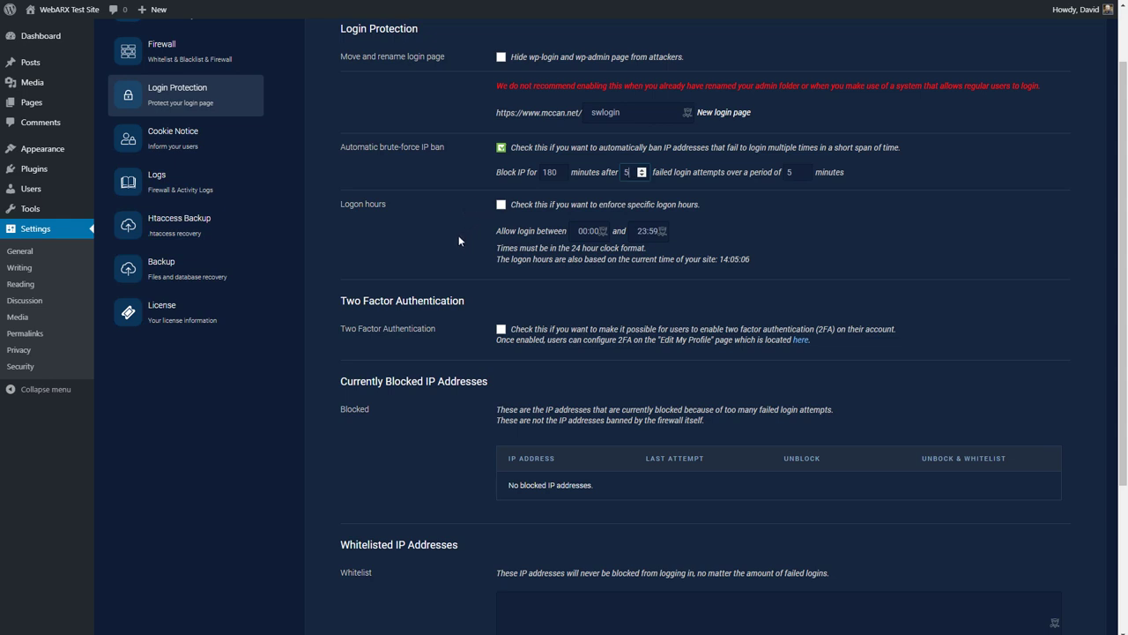
scroll(459, 238, "down", 1)
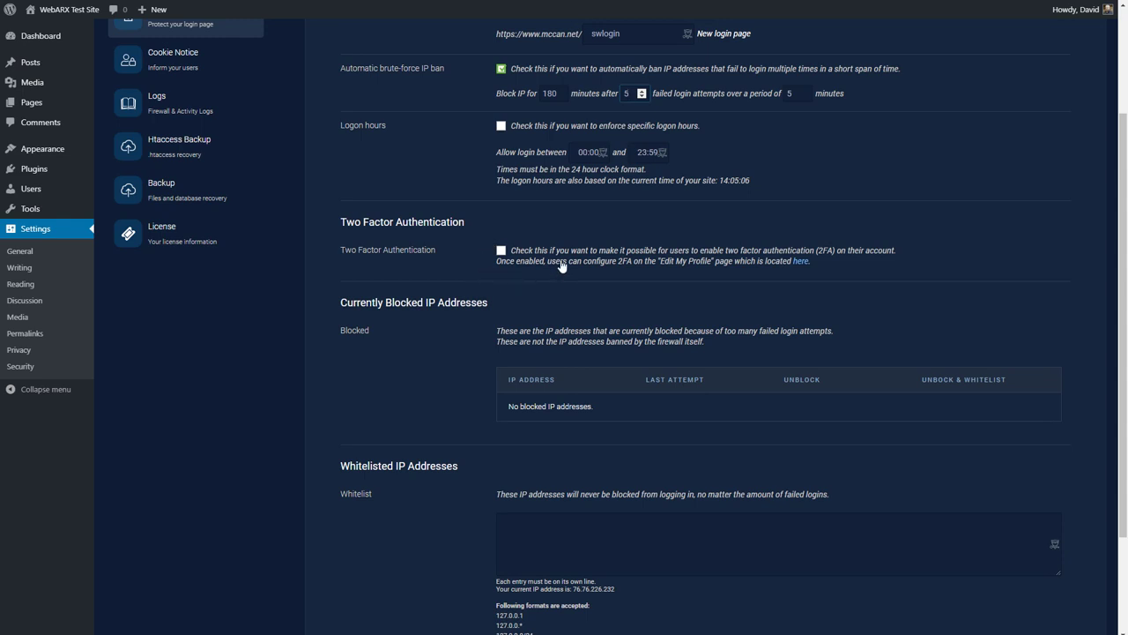
left_click(501, 253)
scroll(485, 272, "down", 2)
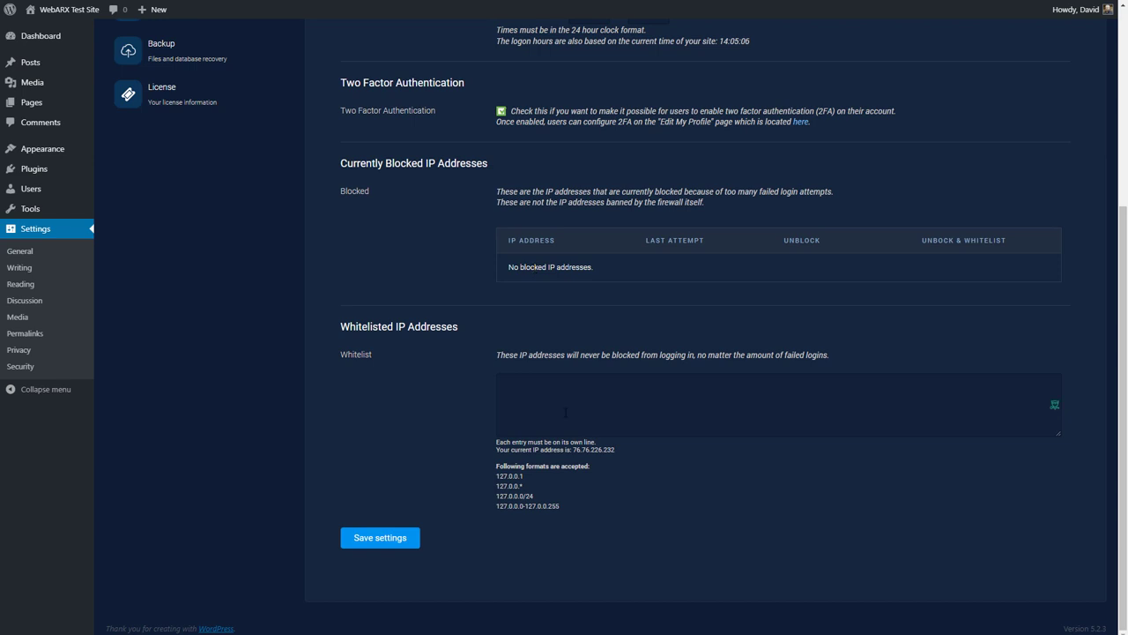
left_click(397, 539)
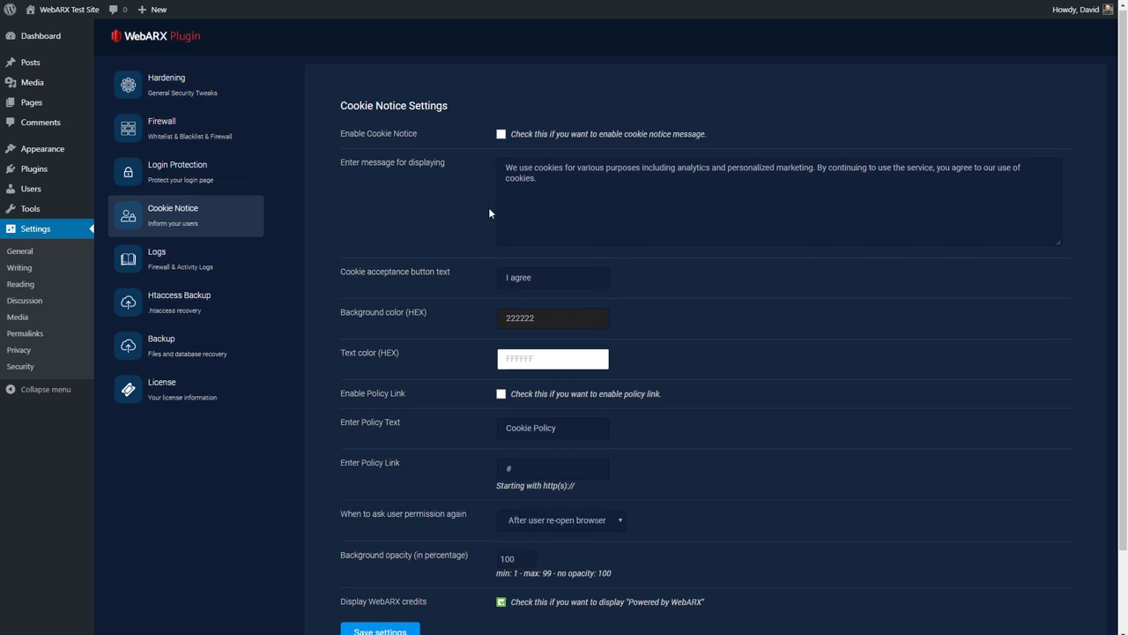
Step: Scroll through the Cookie Notice defaults: 'I agree' button, background 222222, text FFFFFF, opacity 100
scroll(490, 213, "down", 2)
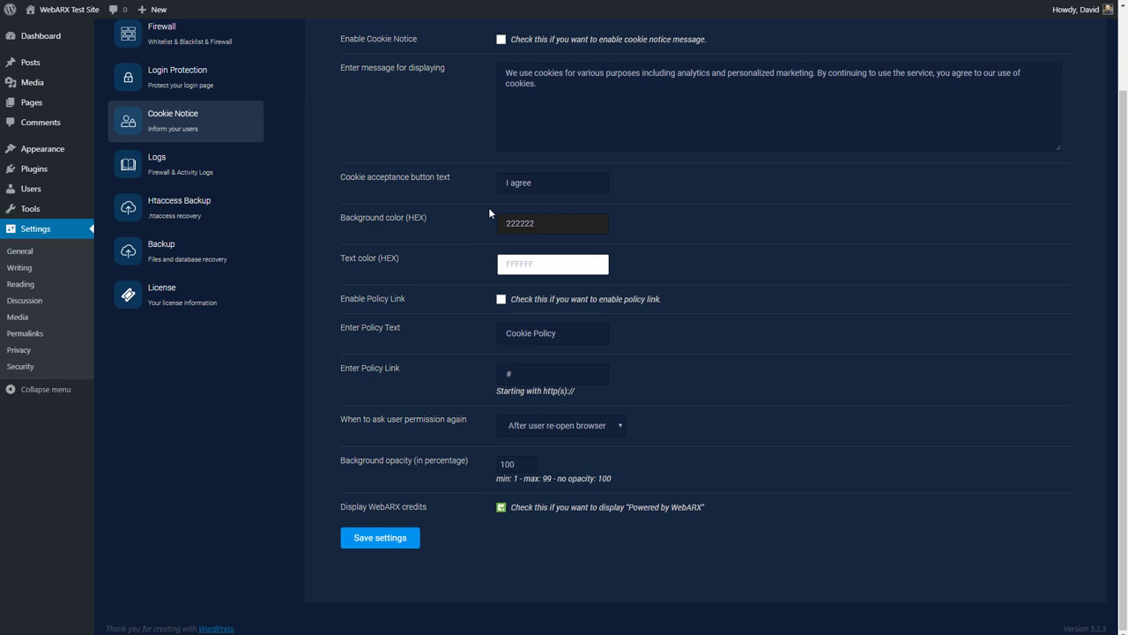
scroll(481, 148, "up", 2)
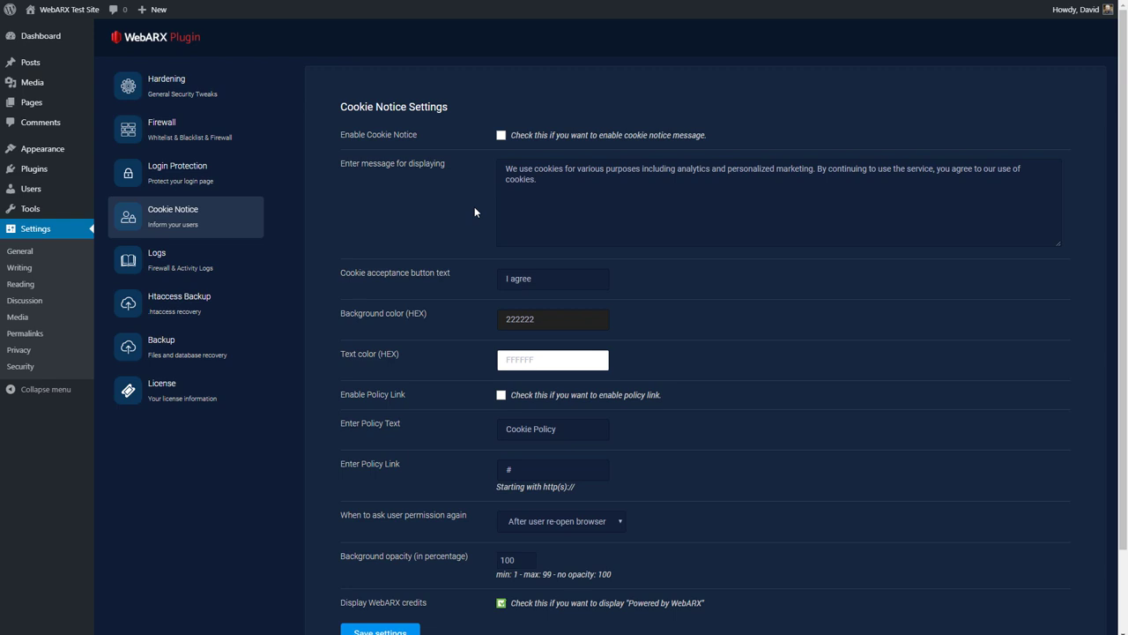
Step: Check the empty firewall Logs page, keeping 10 entries shown per page
left_click(217, 271)
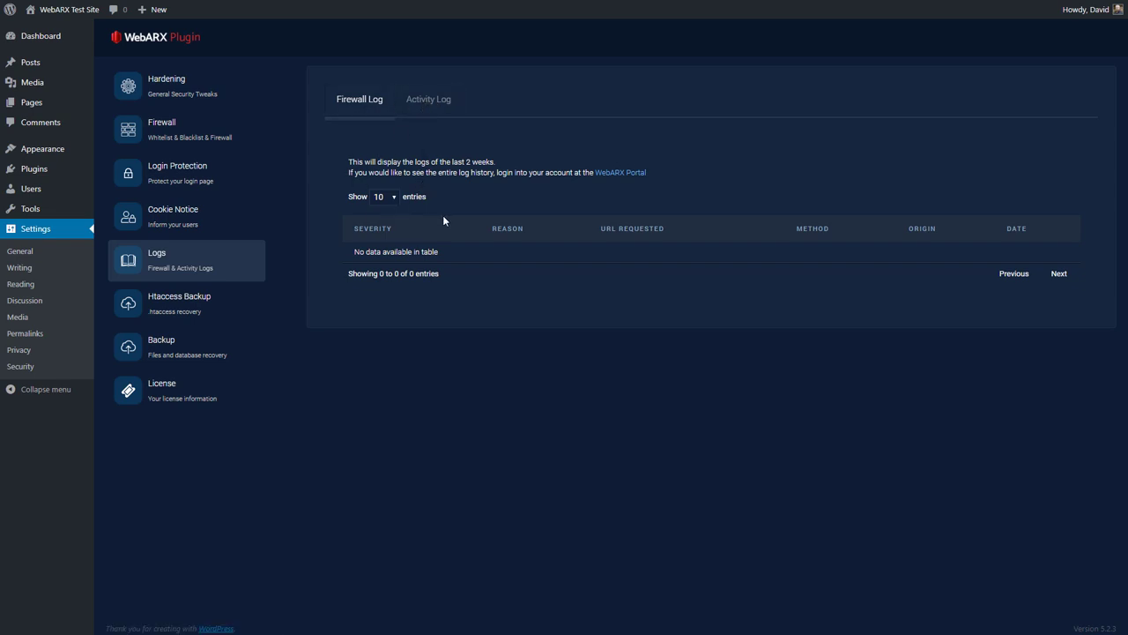
left_click(392, 199)
left_click(392, 199)
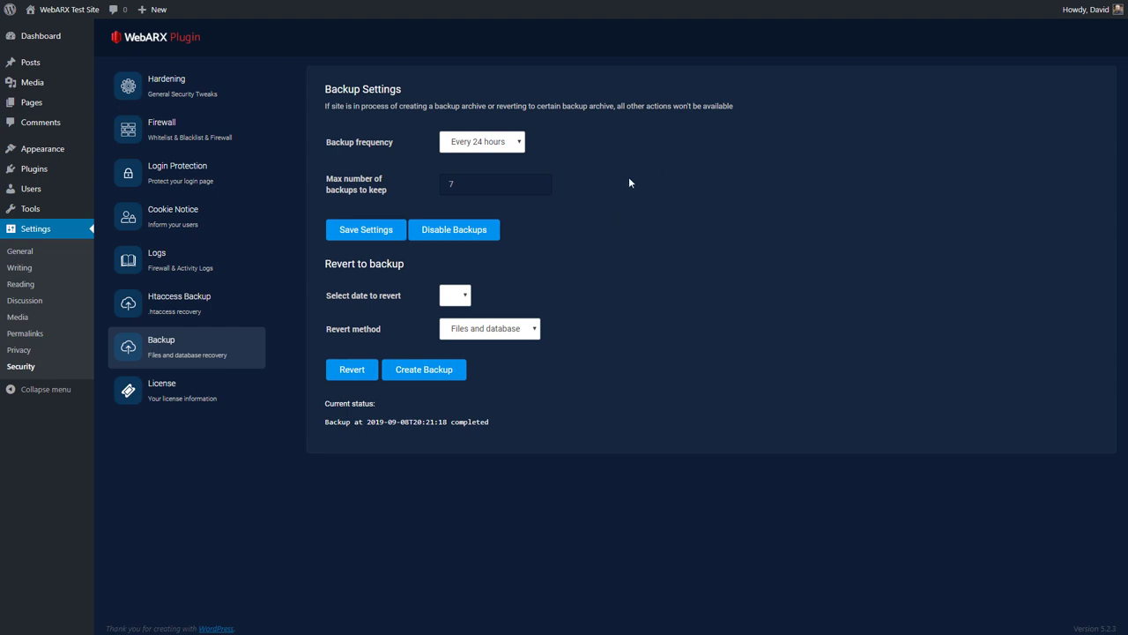
Step: Keep the backup frequency at every 24 hours and the revert method at Files and database
left_click(521, 146)
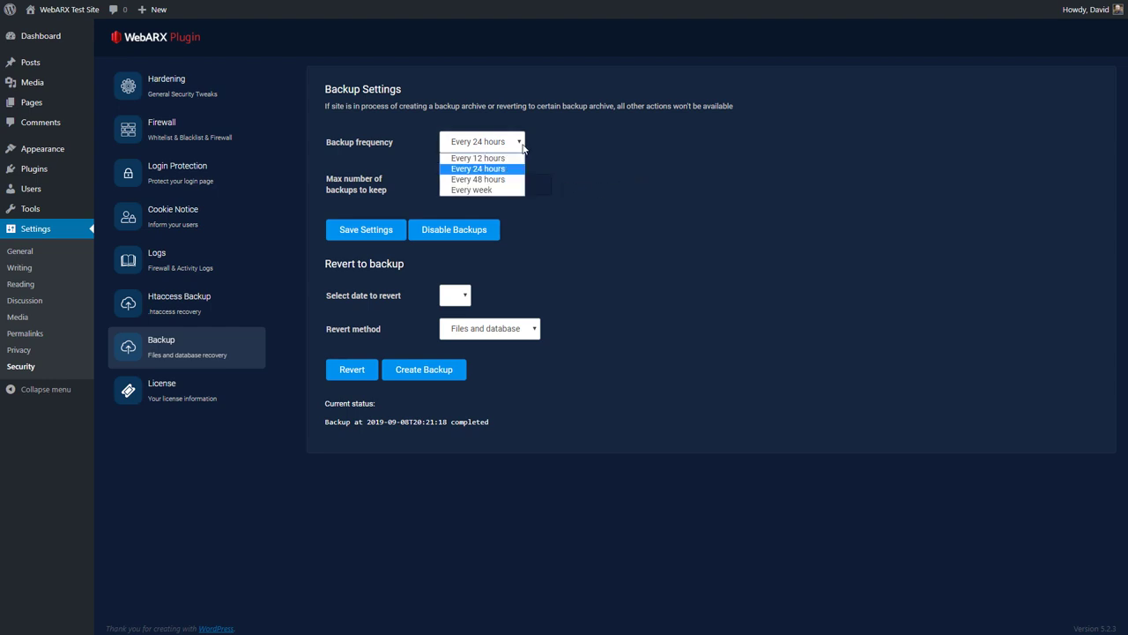
left_click(483, 186)
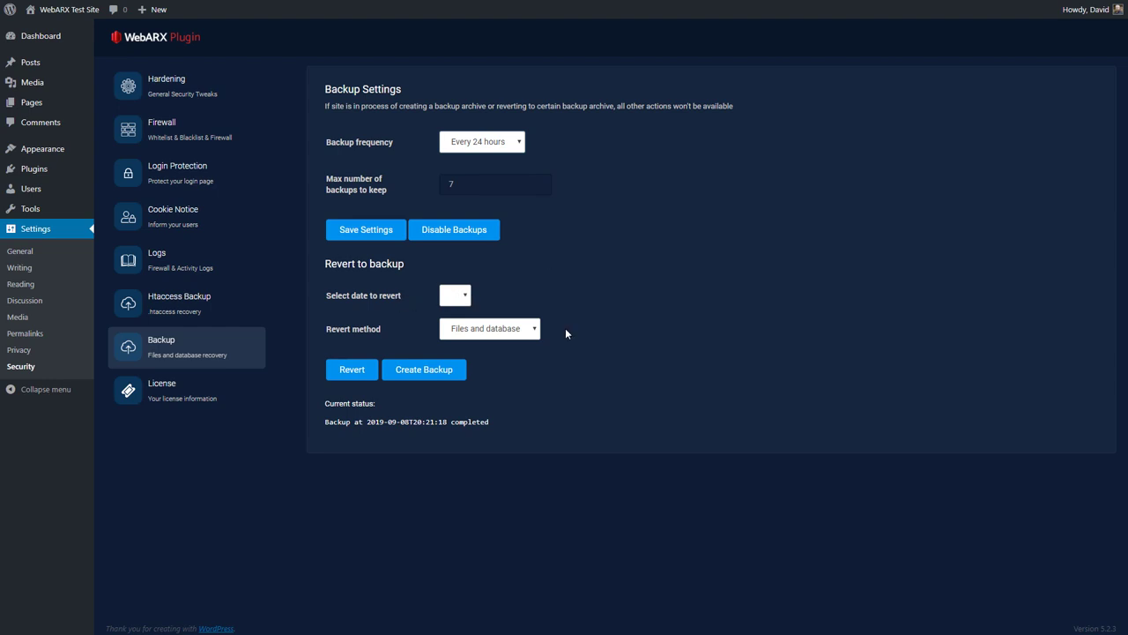
left_click(536, 331)
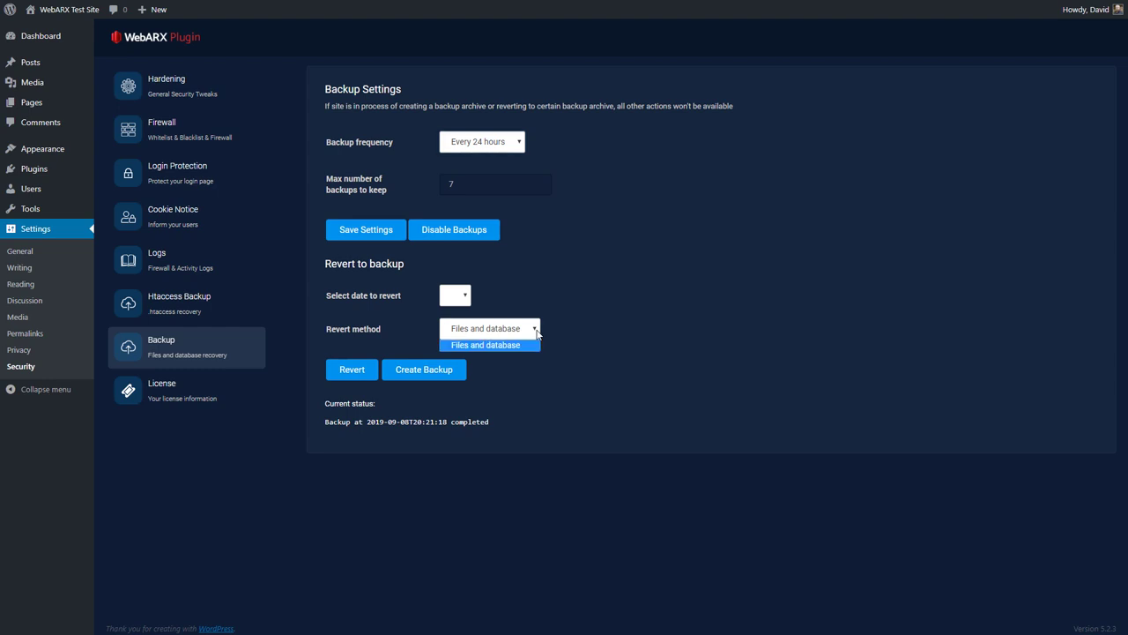
left_click(536, 333)
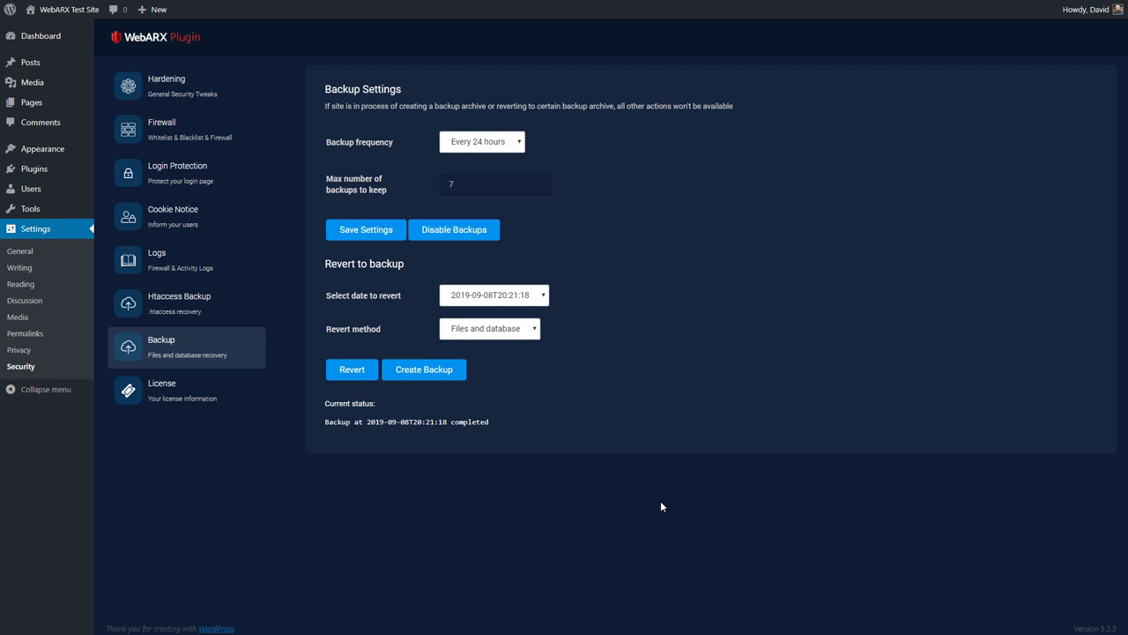
Step: On the Your Profile page, tick 'Enable 2FA on your account'
mouse_move(32, 193)
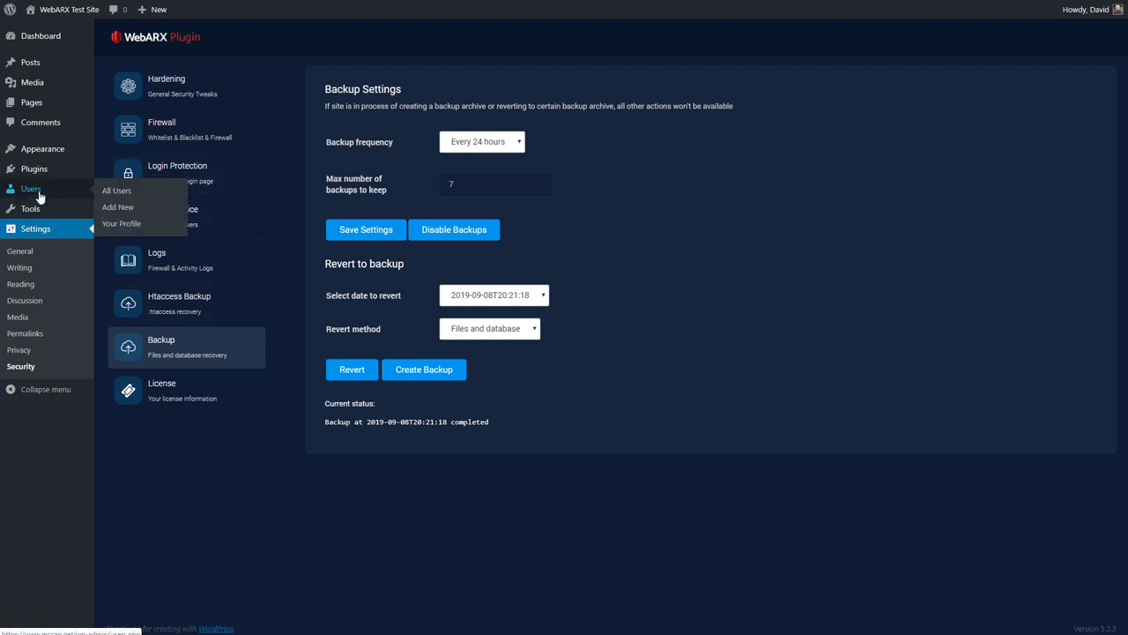
left_click(121, 223)
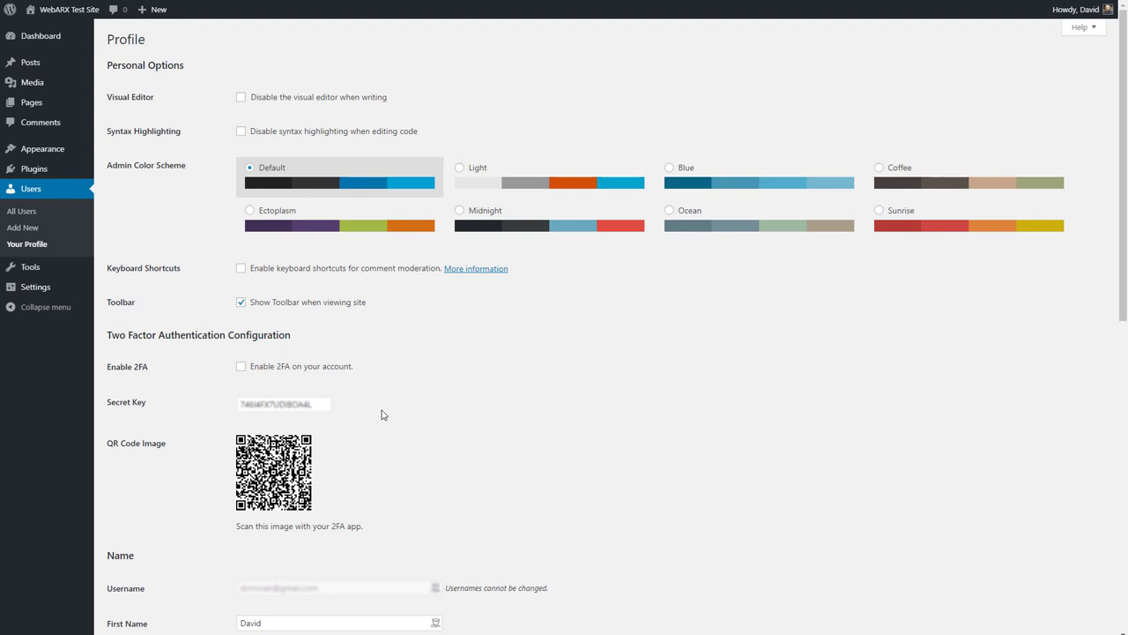
left_click(241, 367)
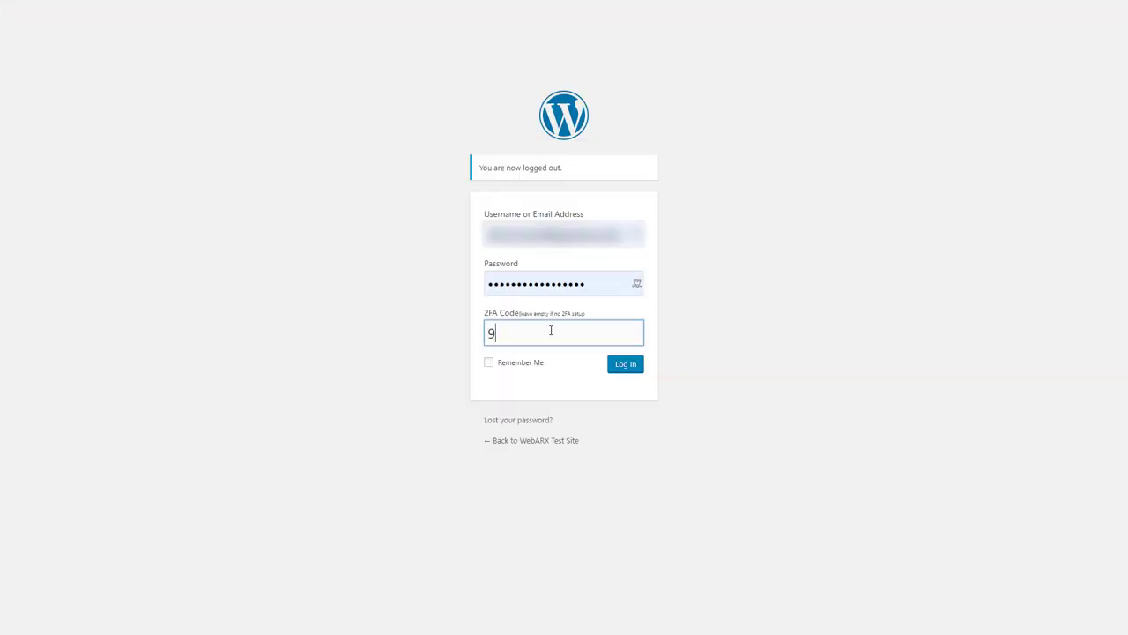
Step: Enter the authenticator app's 2FA code and log in
left_click(625, 364)
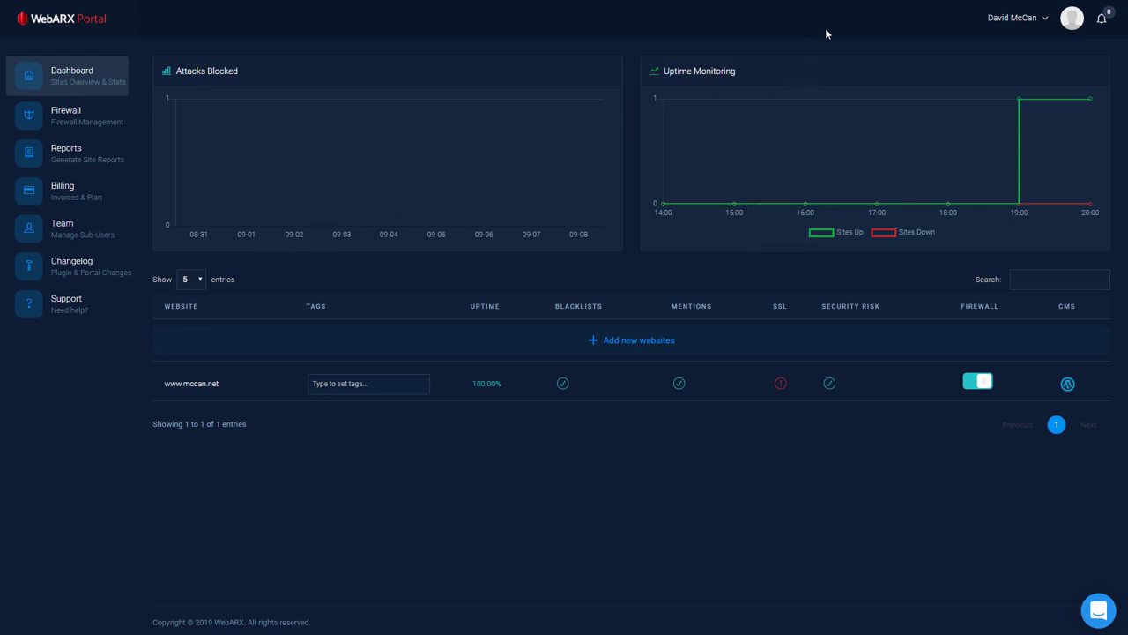
left_click(1047, 21)
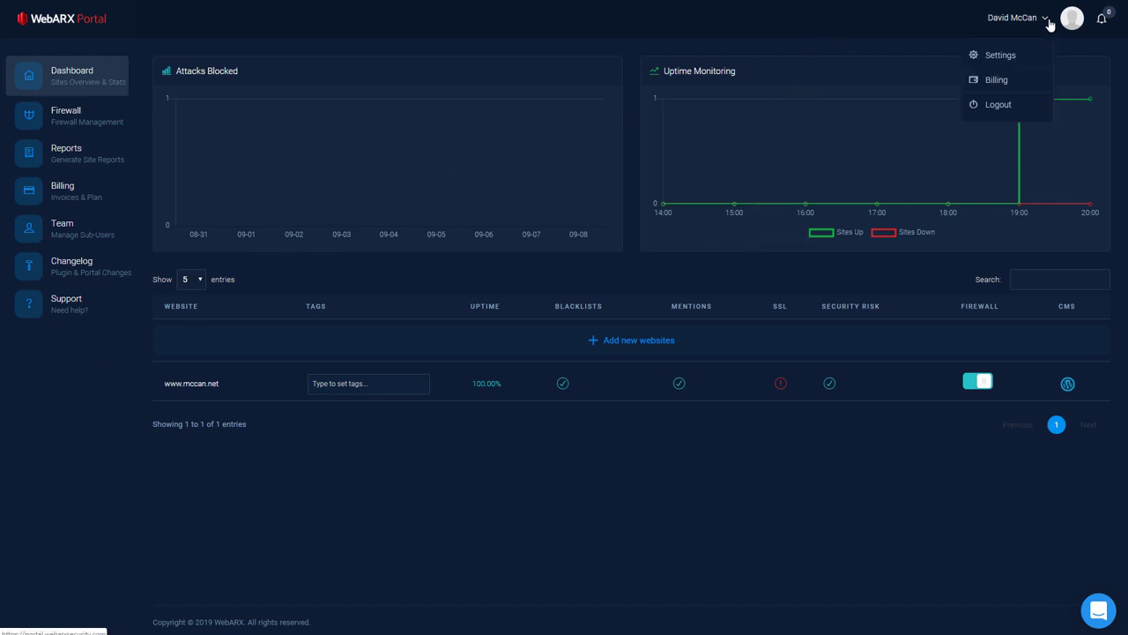
left_click(993, 57)
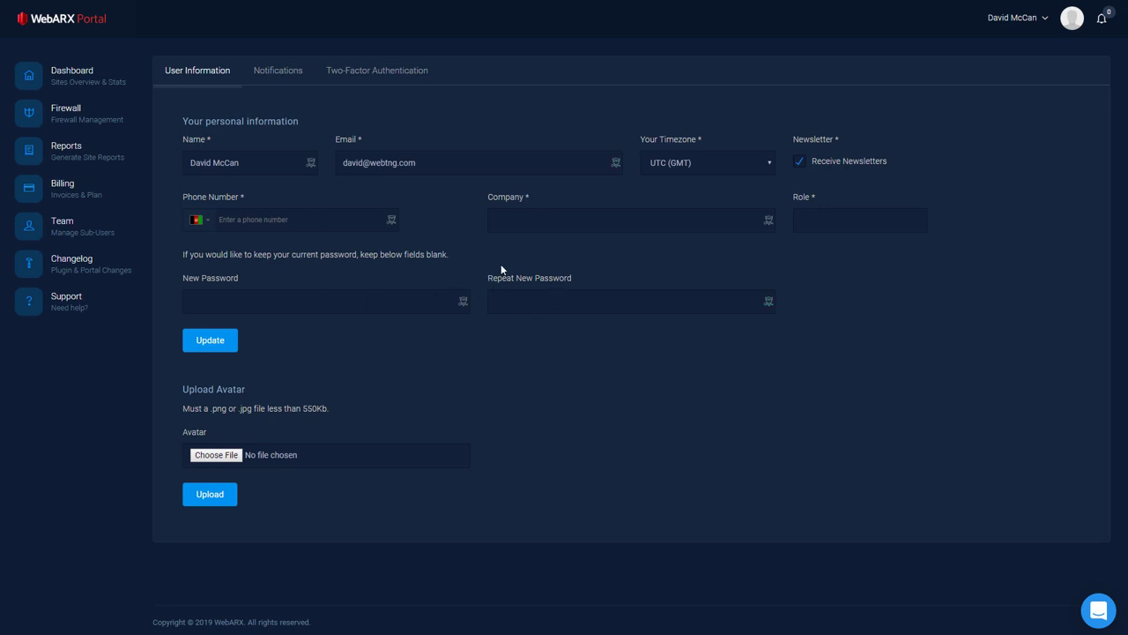
left_click(277, 70)
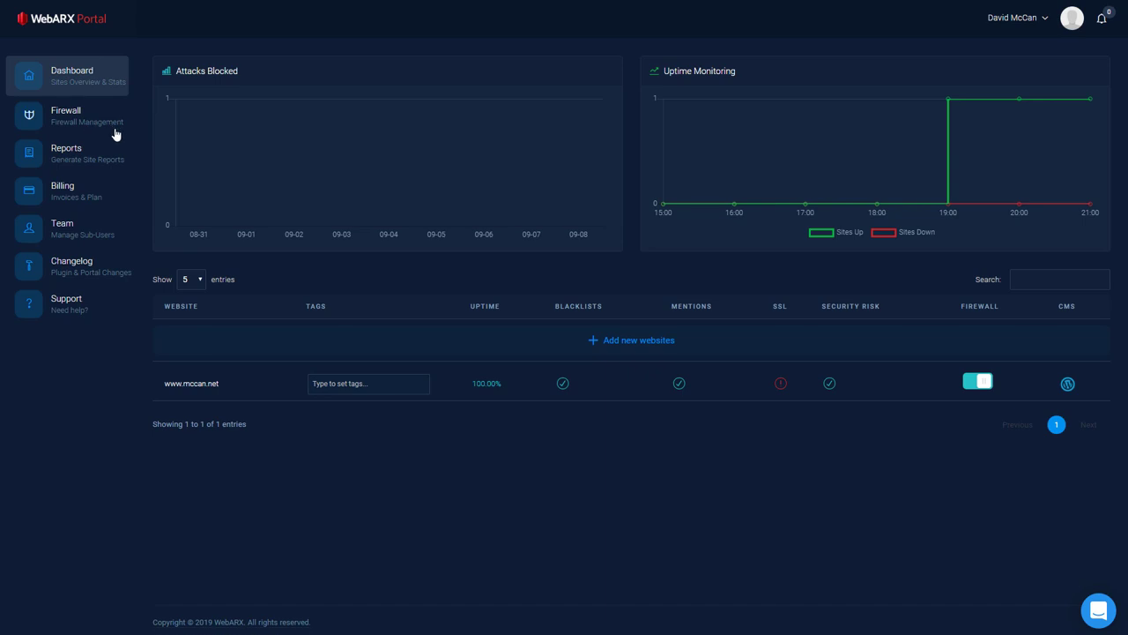
Step: Open the Firewall page listing the OWASP Top 10 and WordPress Virtual Patches modules
left_click(68, 119)
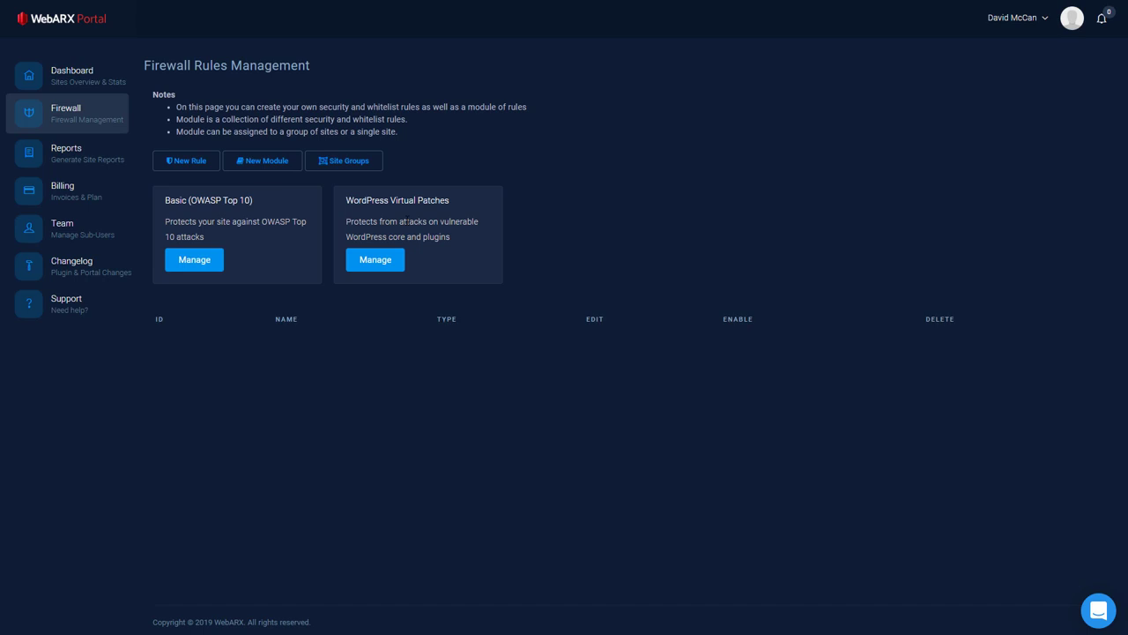
Step: Look over Reports and its White Label tab, then open Team Management and the support chat
left_click(88, 147)
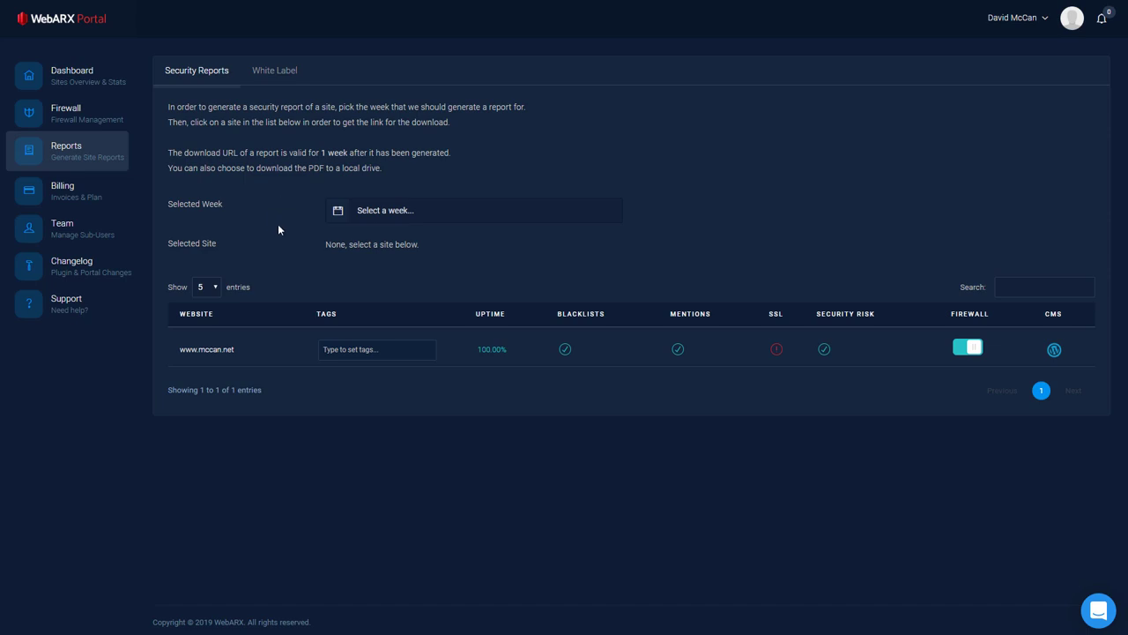
left_click(281, 78)
left_click(206, 76)
left_click(51, 234)
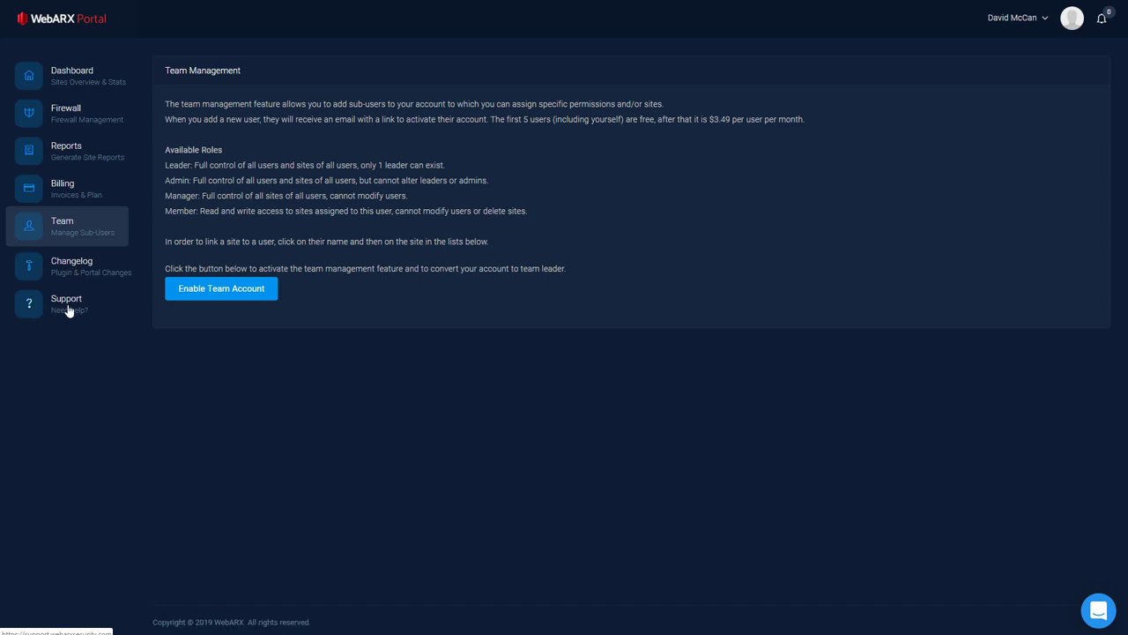
left_click(1090, 610)
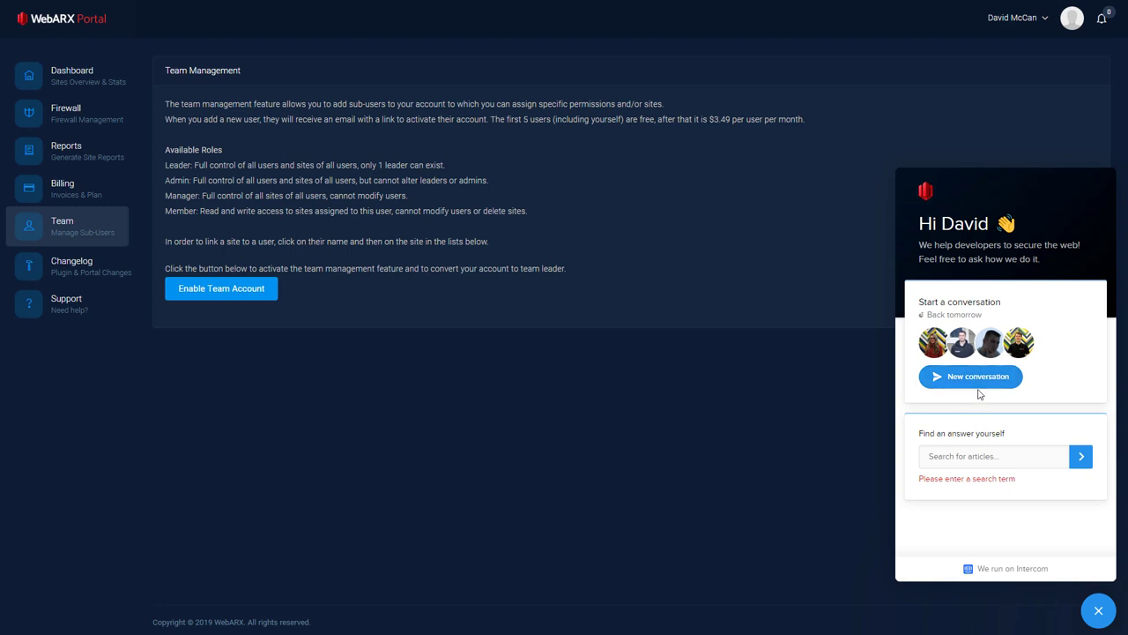
left_click(88, 85)
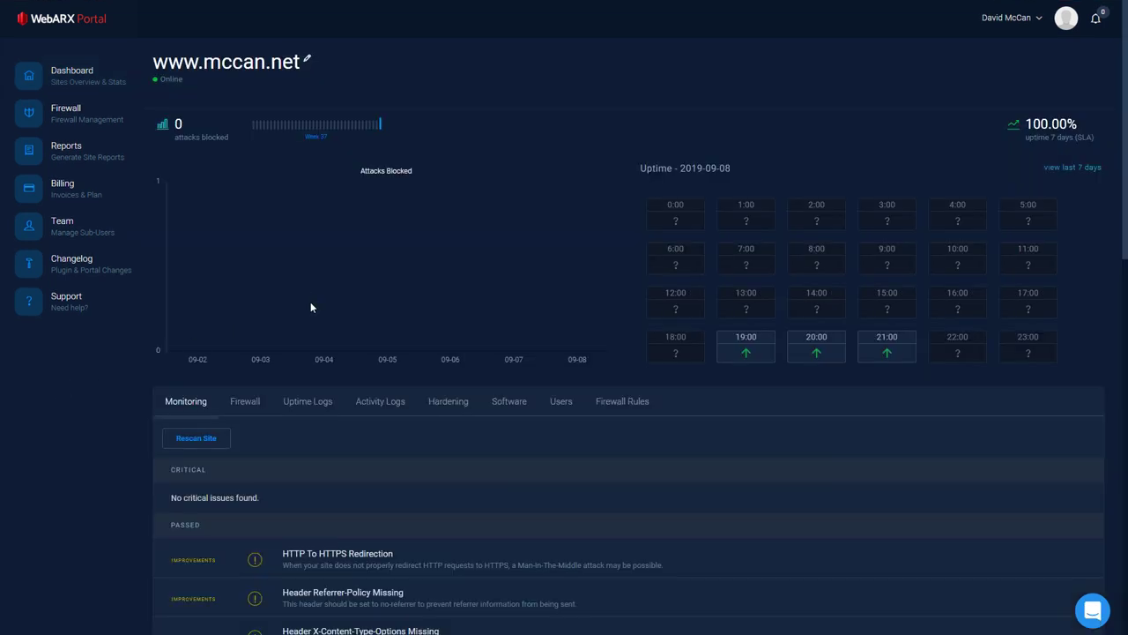
scroll(310, 303, "down", 3)
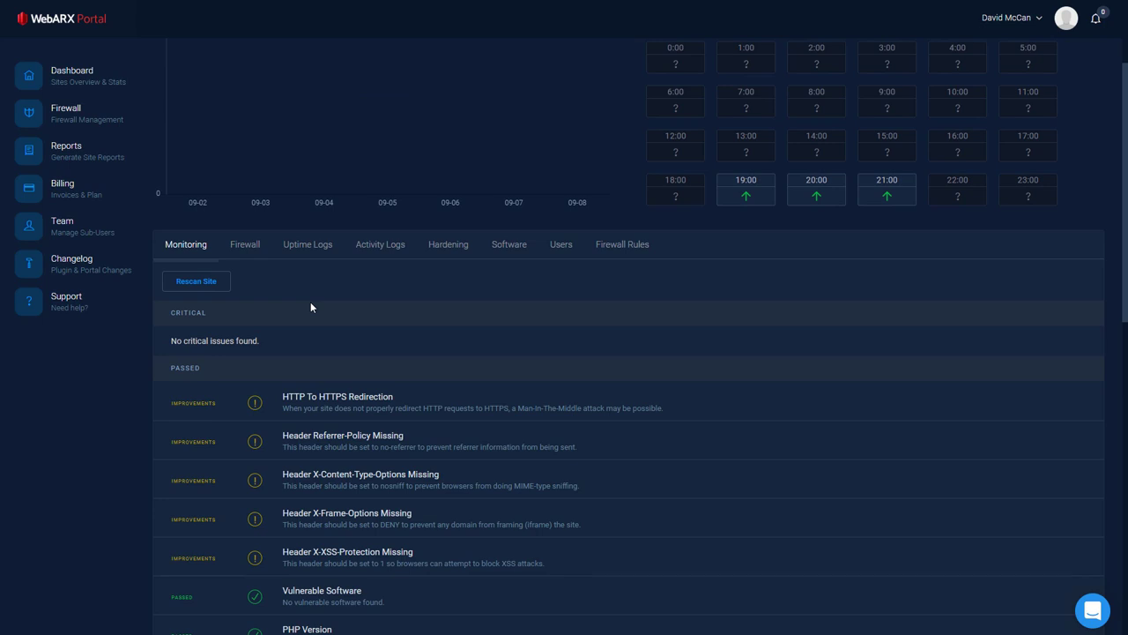
scroll(310, 307, "down", 3)
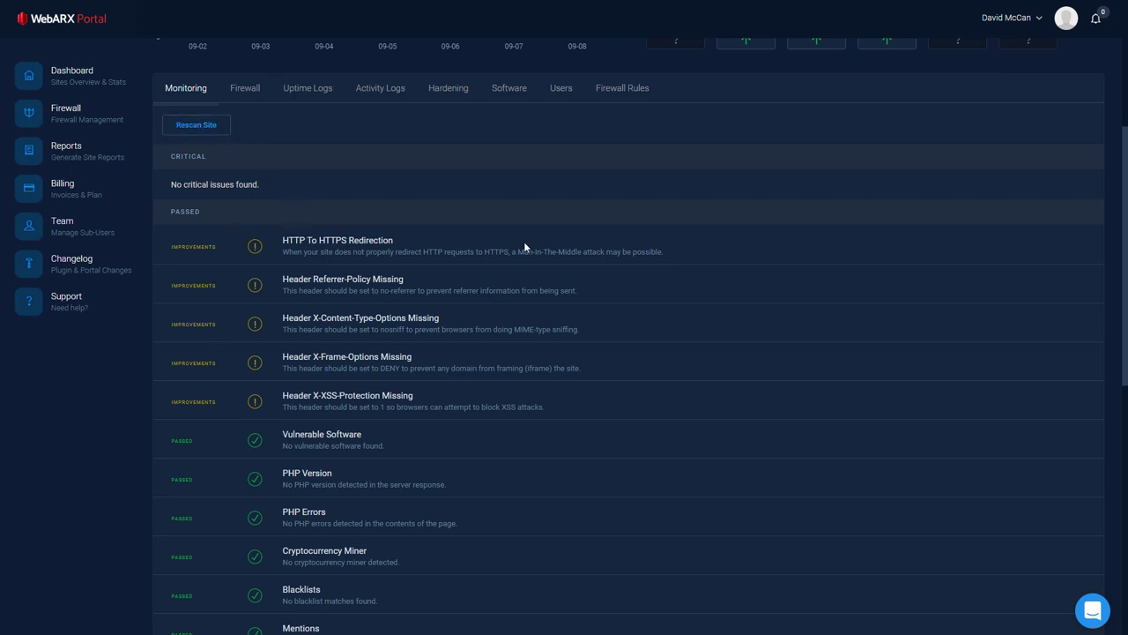
scroll(524, 244, "down", 2)
scroll(524, 243, "down", 1)
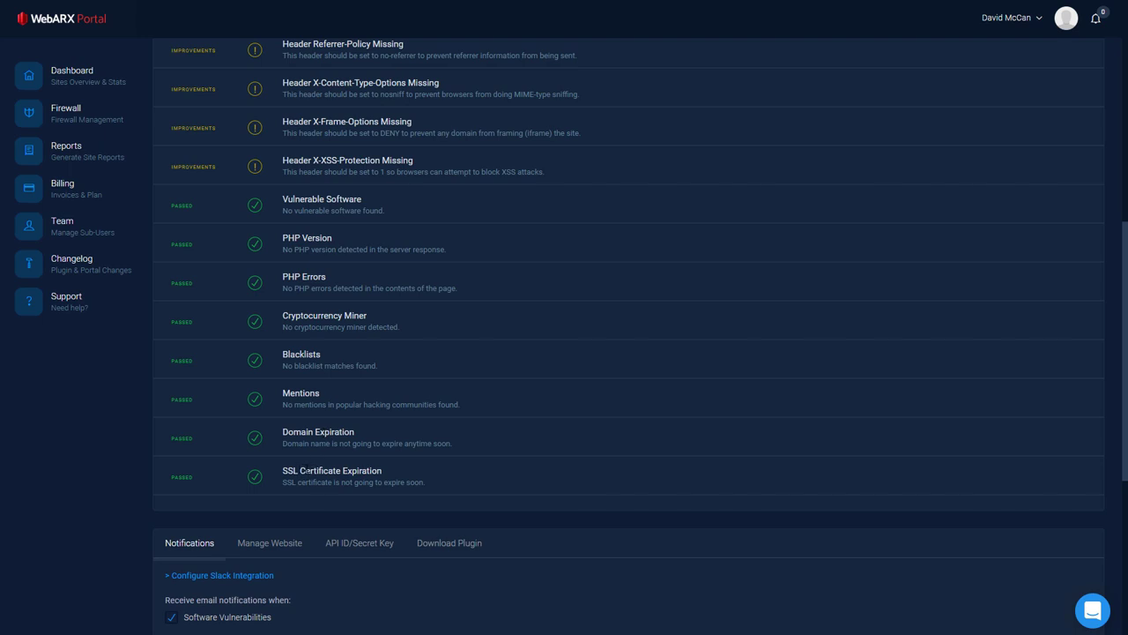
scroll(537, 268, "down", 4)
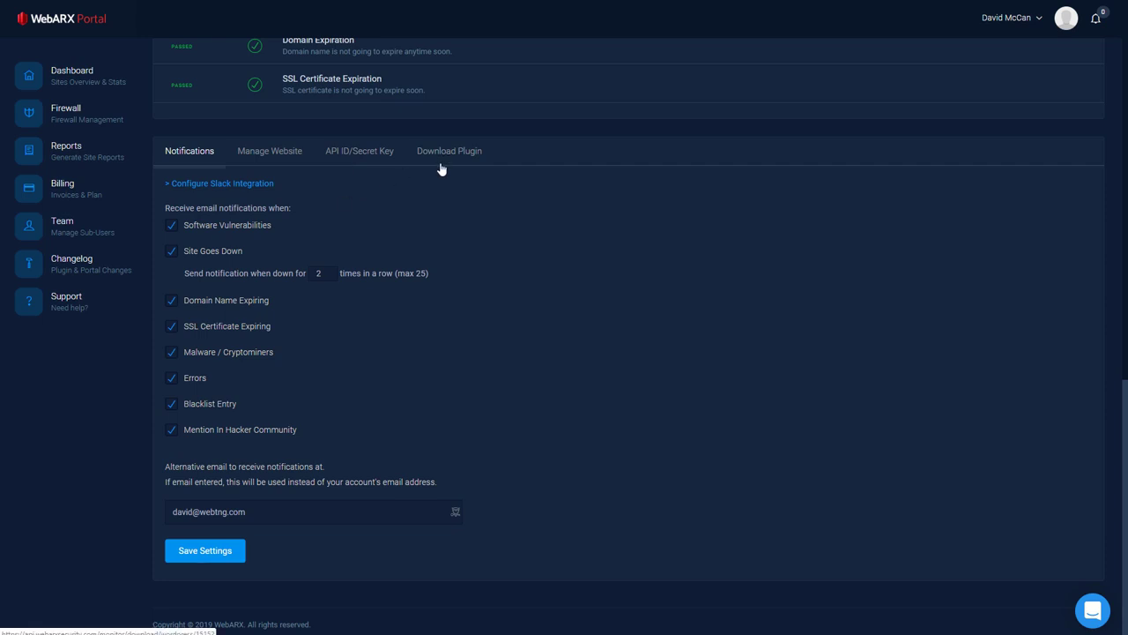
scroll(449, 169, "up", 10)
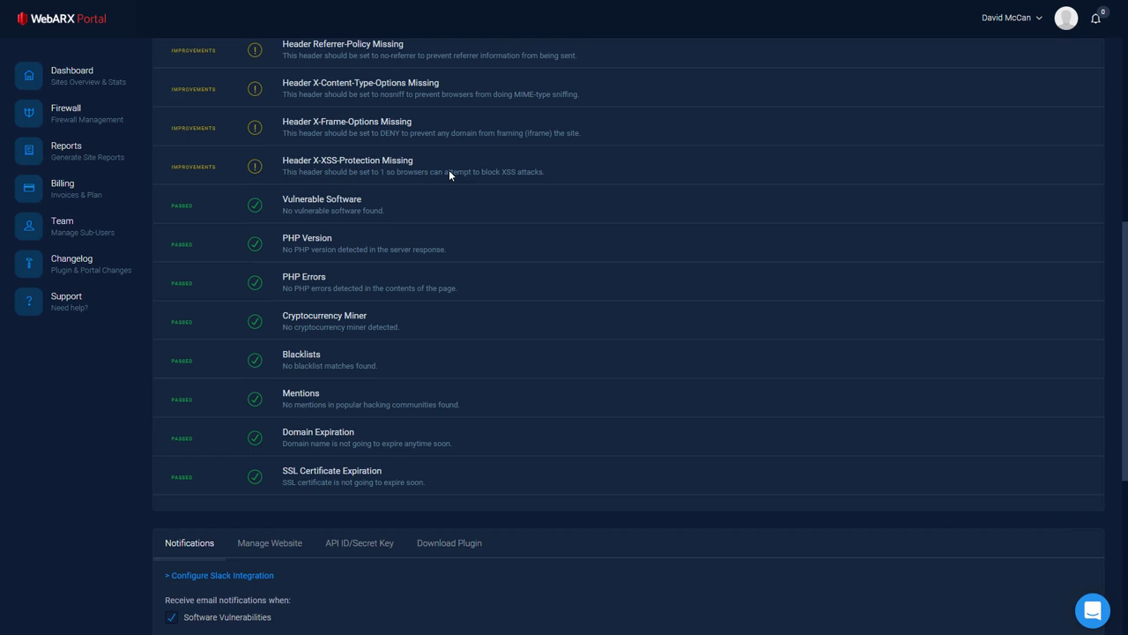
scroll(449, 176, "up", 3)
left_click(253, 401)
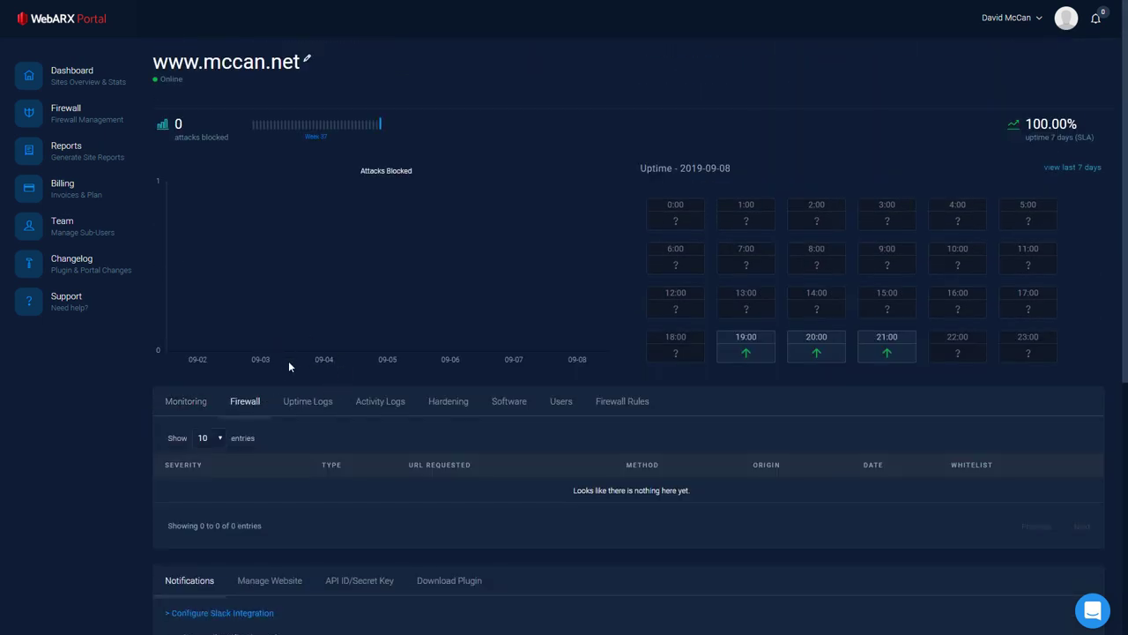
Step: Review the site's uptime log, then show the activity log's 2019-09-08 login and account-update entries
left_click(328, 403)
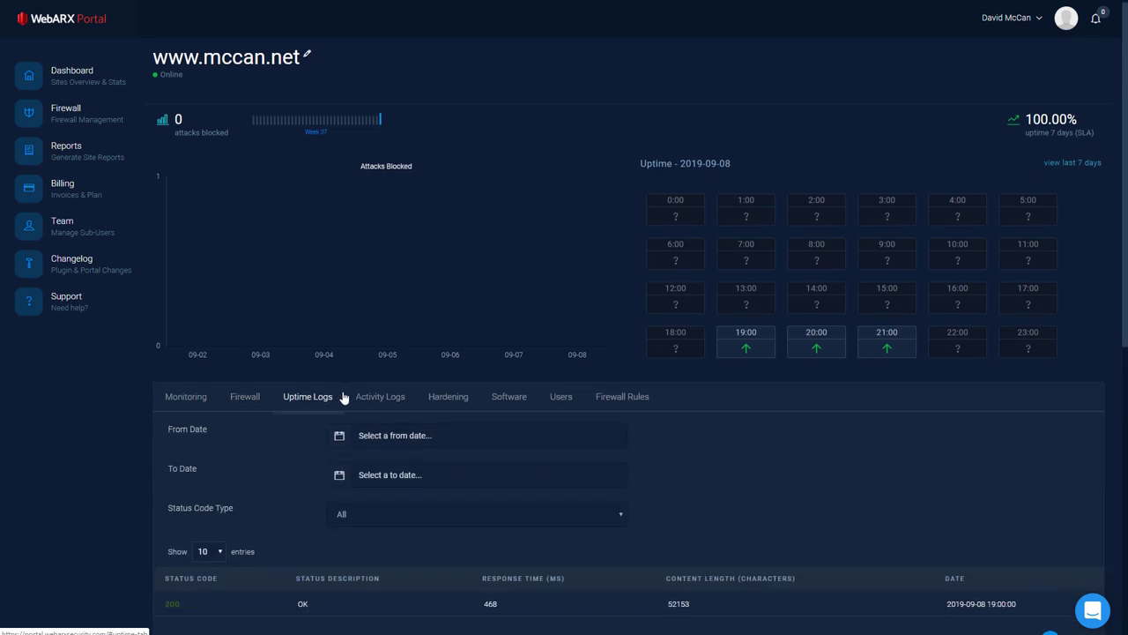
scroll(343, 395, "down", 1)
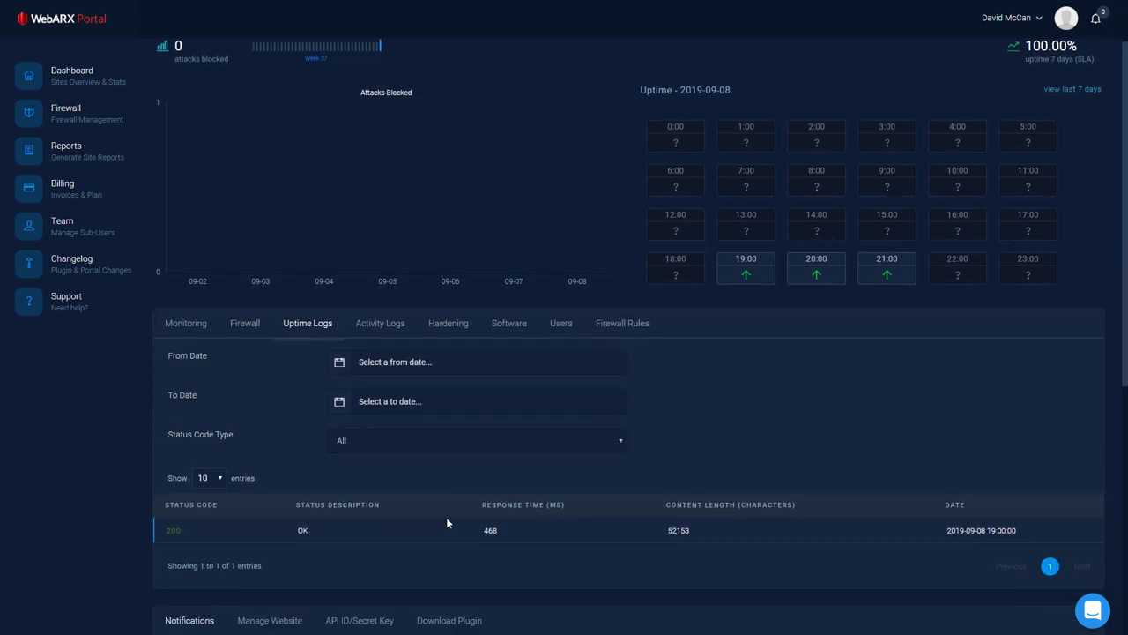
left_click(386, 324)
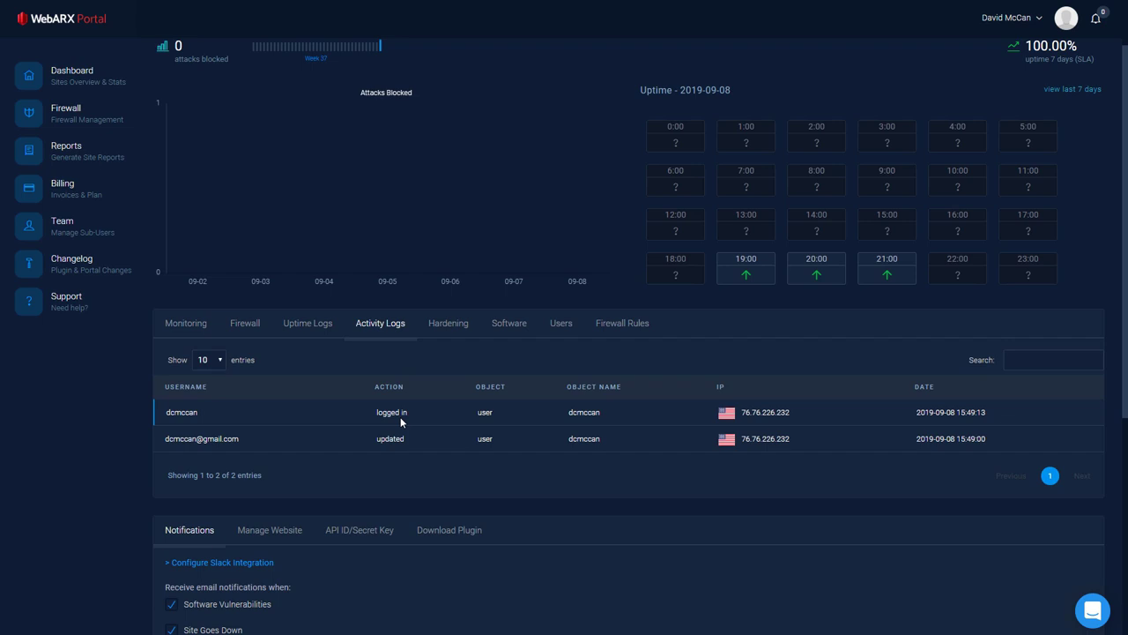
Step: Browse the site's hardening settings and show Login Protection's brute-force IP ban and two-factor options
left_click(448, 322)
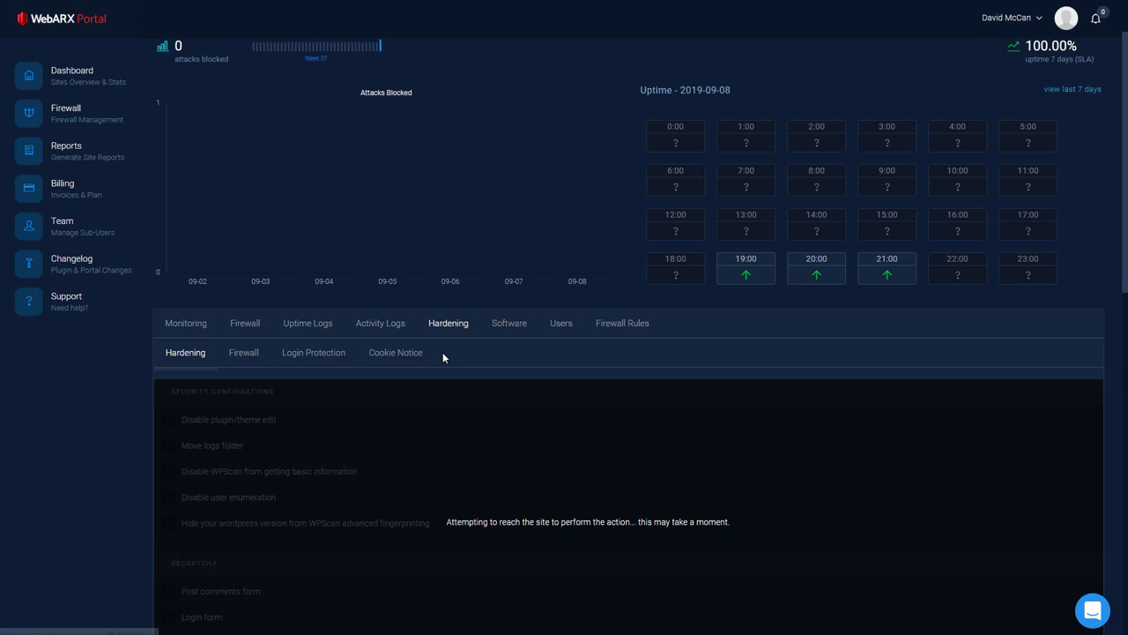
scroll(443, 345, "down", 4)
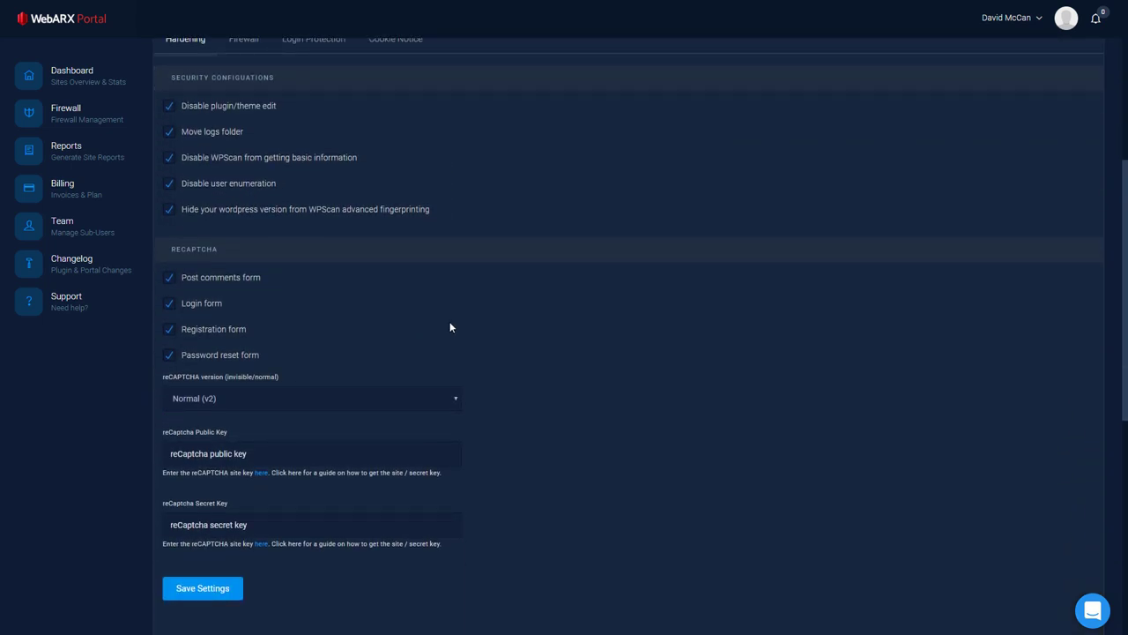
scroll(450, 327, "up", 1)
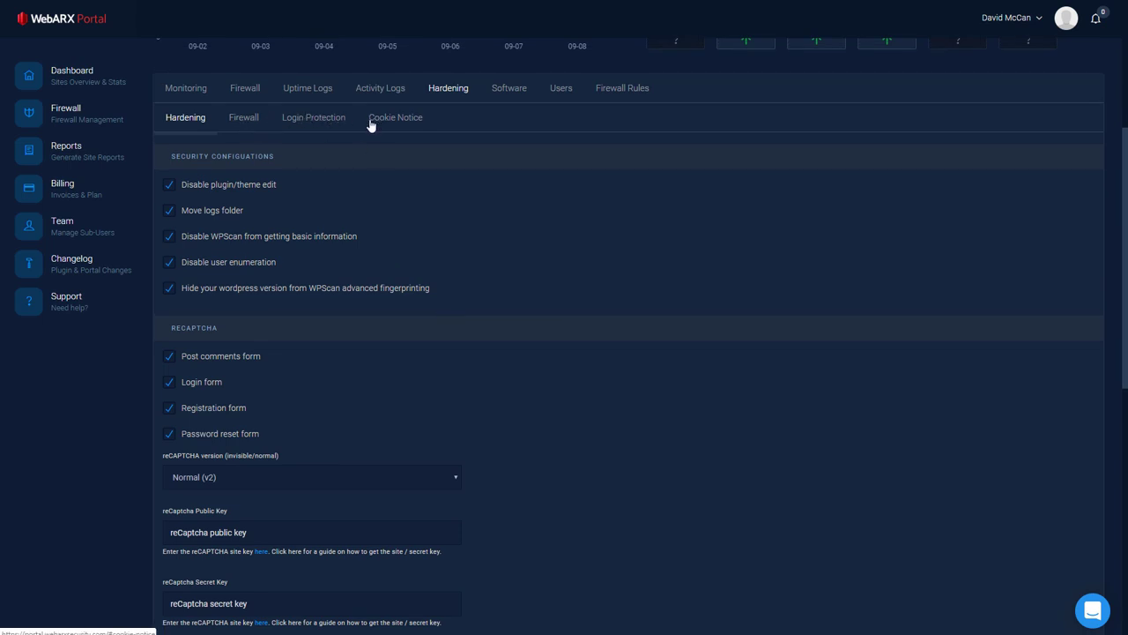
left_click(328, 121)
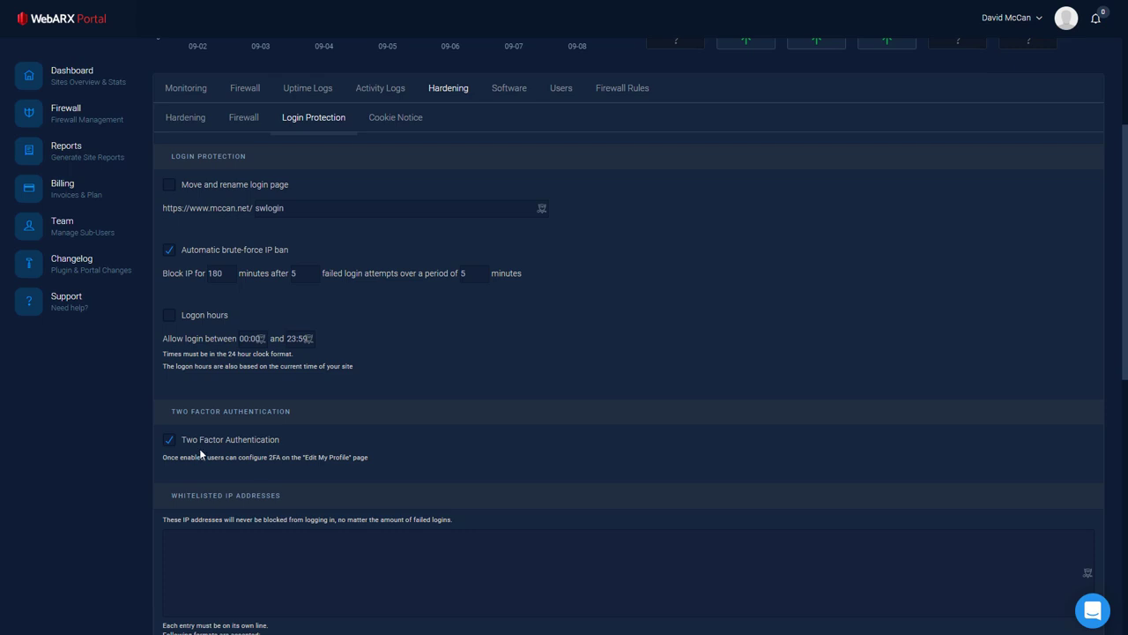
scroll(199, 448, "up", 3)
Step: Check installed software (PHP 7.2.1, WebARX 1.4.7, WordPress 5.2.3), then view the OWASP Top 10 and Virtual Patches firewall rules
left_click(511, 324)
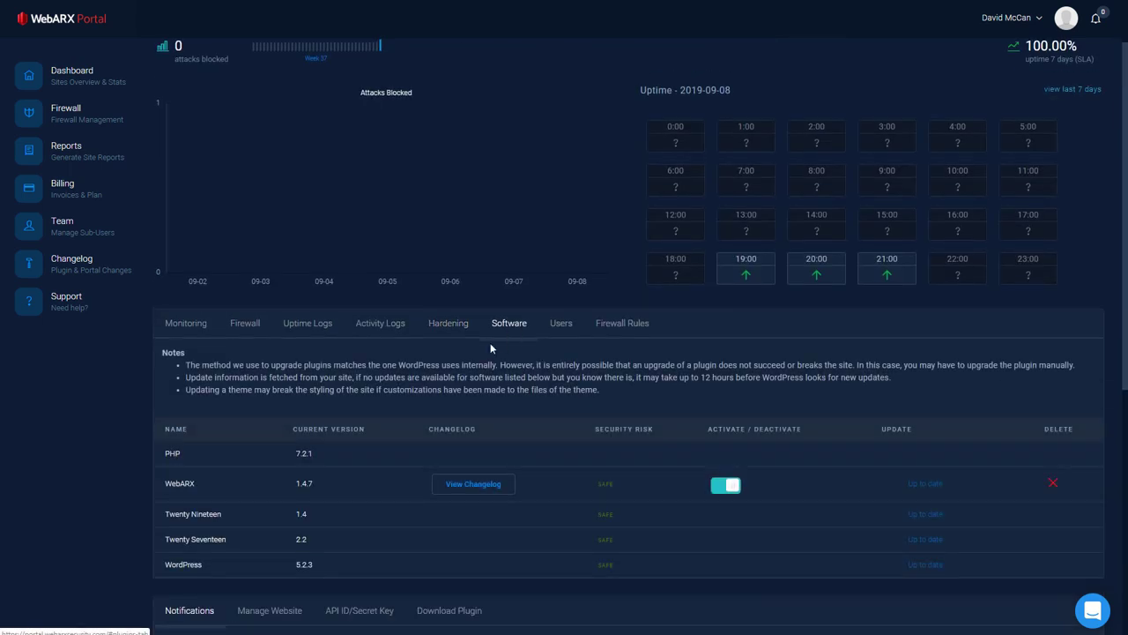
scroll(476, 360, "down", 1)
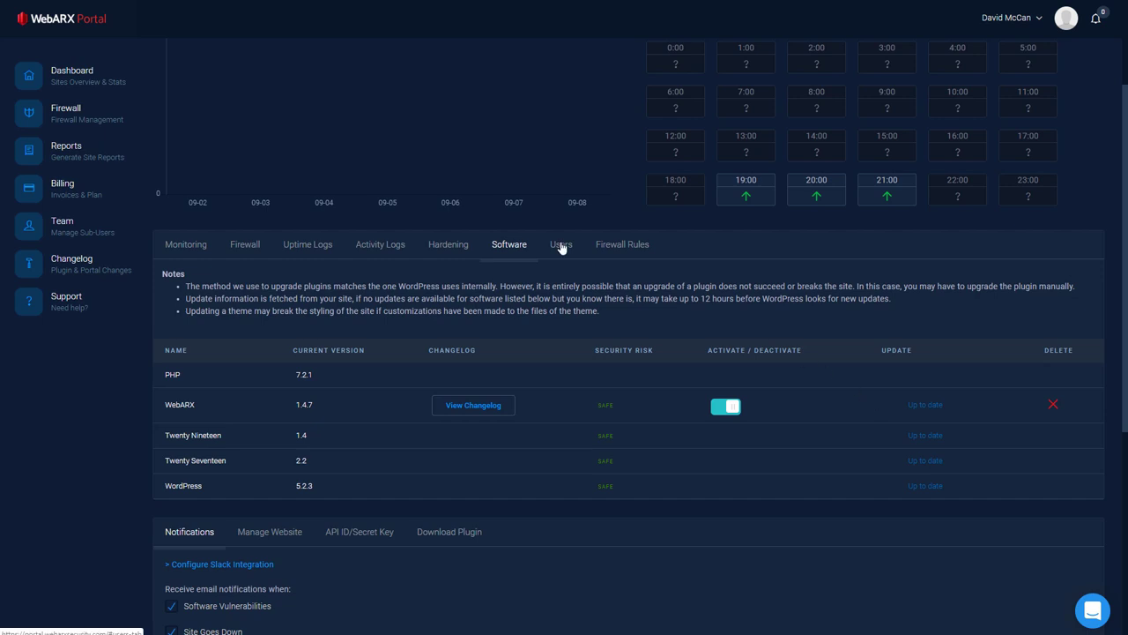
left_click(627, 246)
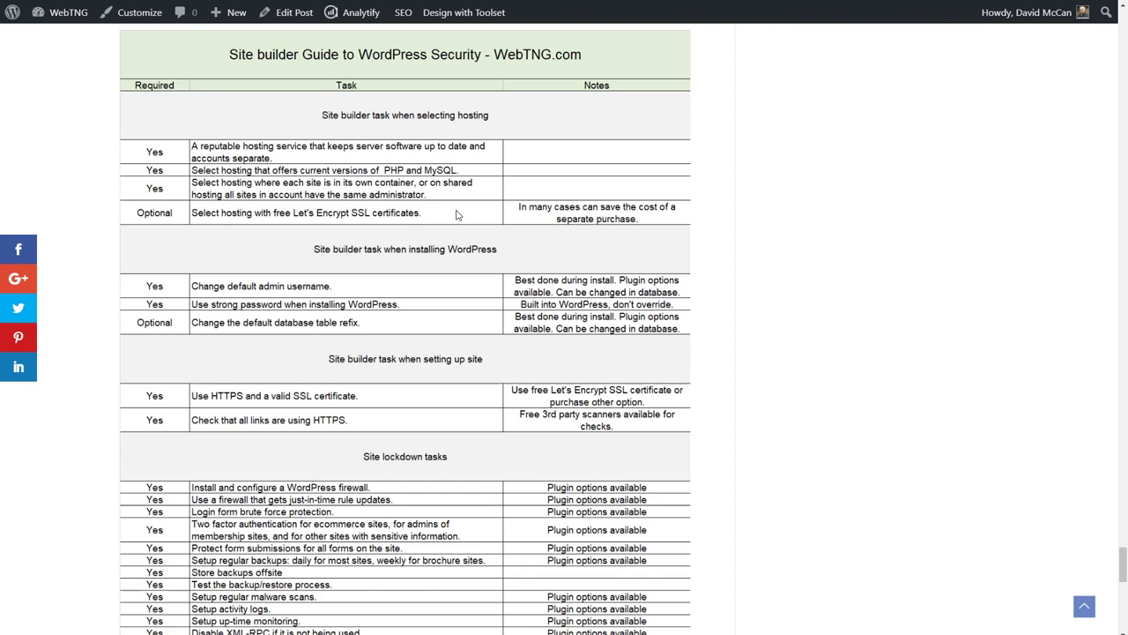
Step: Scroll WebTNG's WordPress security checklist down to the ongoing maintenance and Situational Overrides rows
scroll(457, 215, "down", 3)
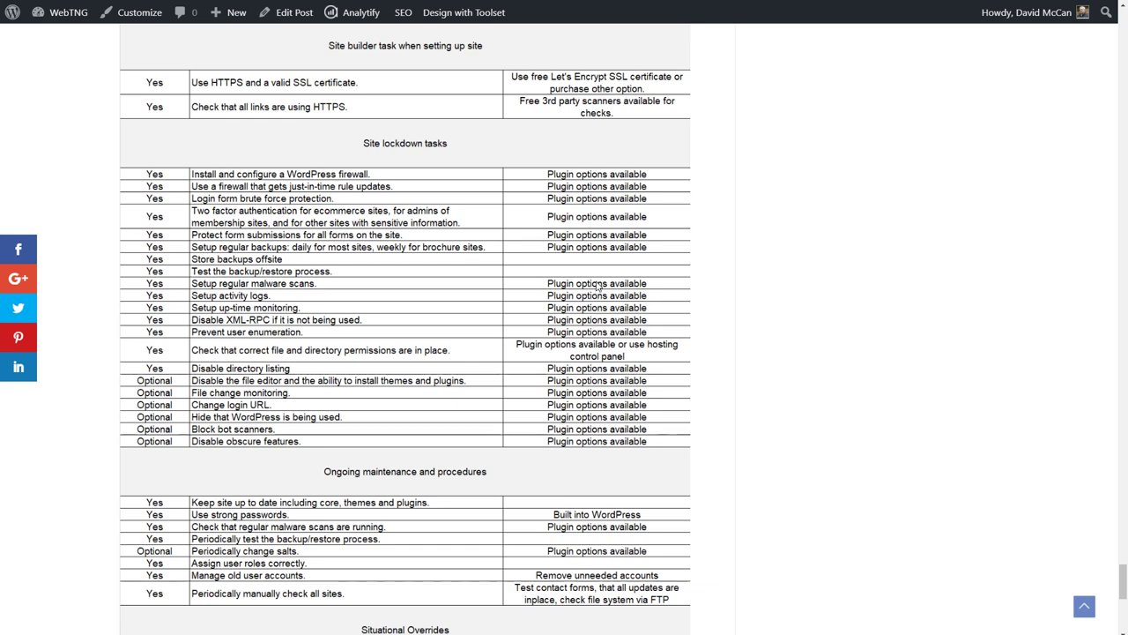
scroll(598, 285, "down", 3)
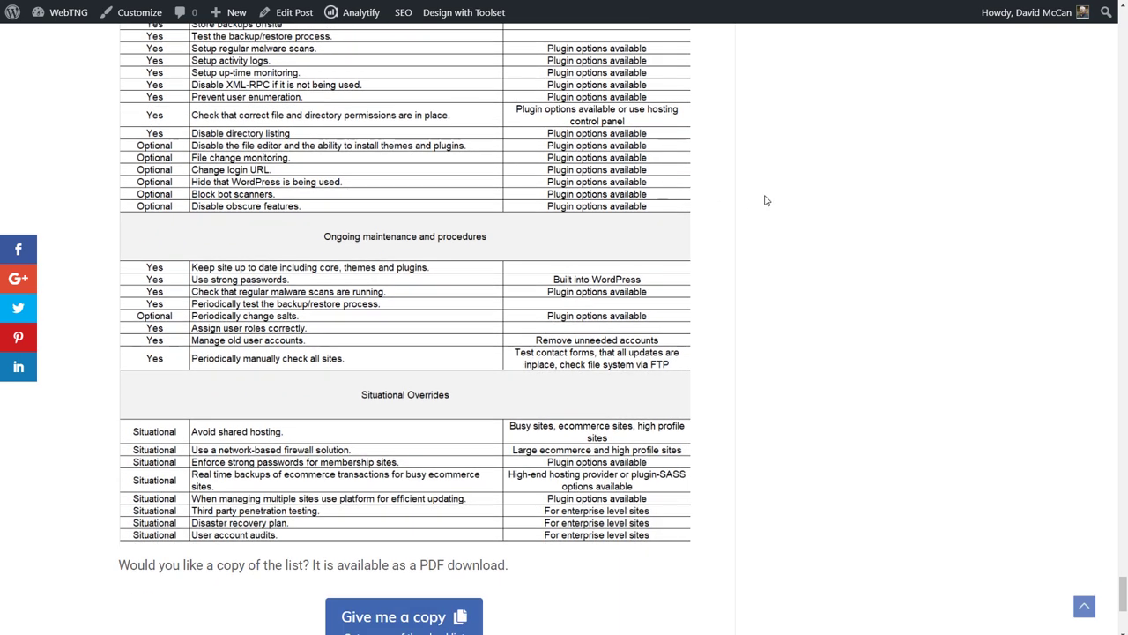
Step: Scroll down to the colour-coded WebARX Features table of lockdown, maintenance and override tasks
scroll(572, 130, "down", 6)
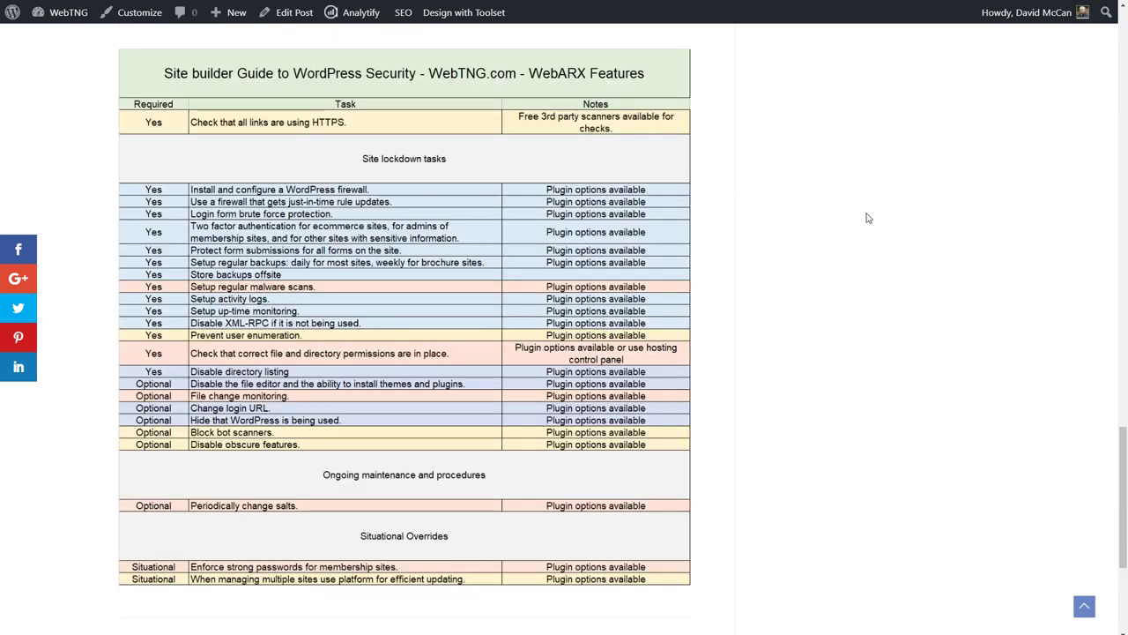